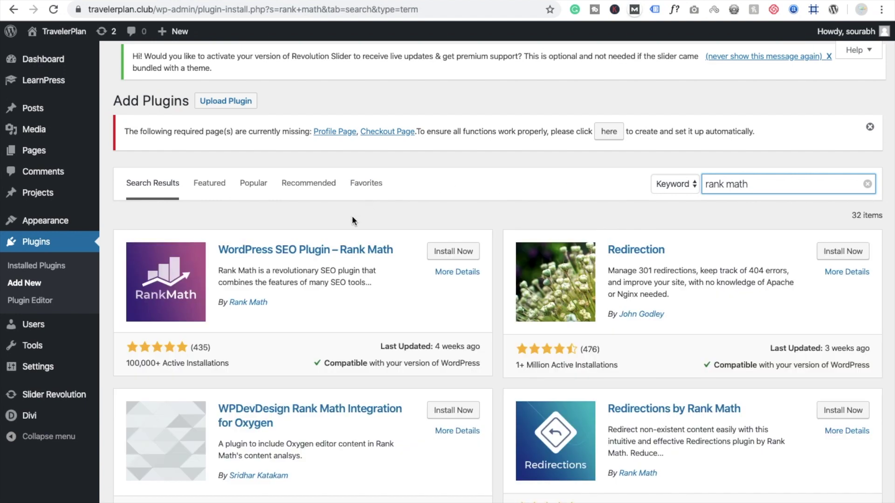
Install WordPress SEO Plugin – Rank Math from the 'rank math' plugin search results
{"action": "left_click", "coordinate": [437, 257]}
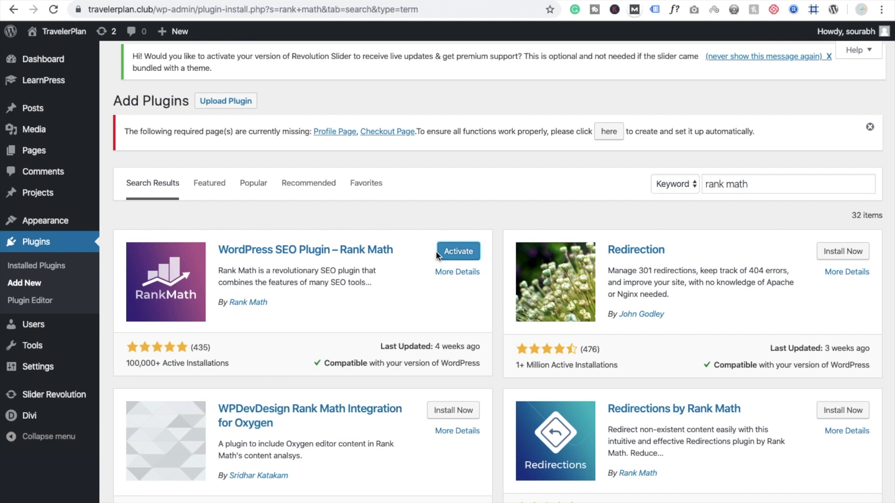
Activate Rank Math, reload the Plugins page, and go to the new Rank Math menu
{"action": "left_click", "coordinate": [452, 251]}
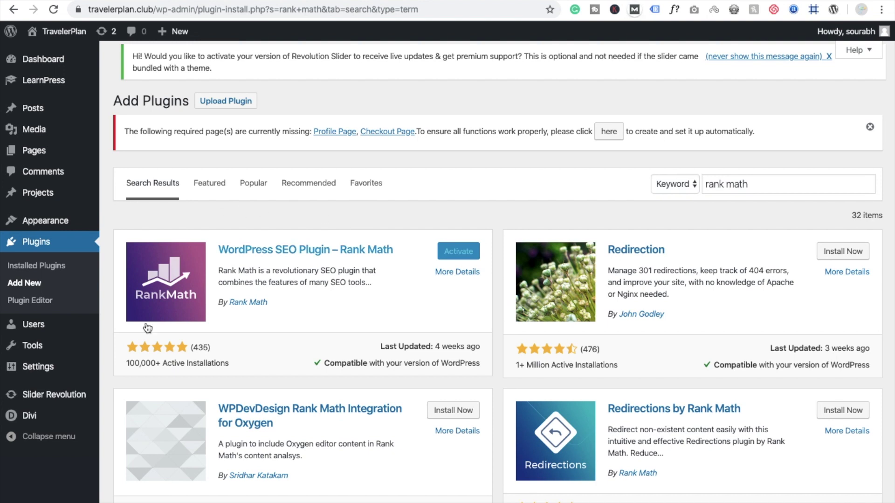
{"action": "left_click", "coordinate": [55, 10]}
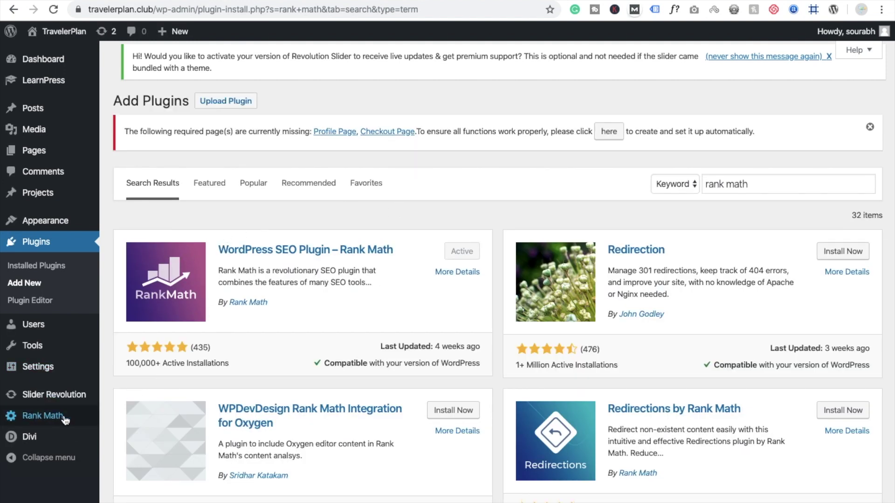
{"action": "left_click", "coordinate": [43, 417]}
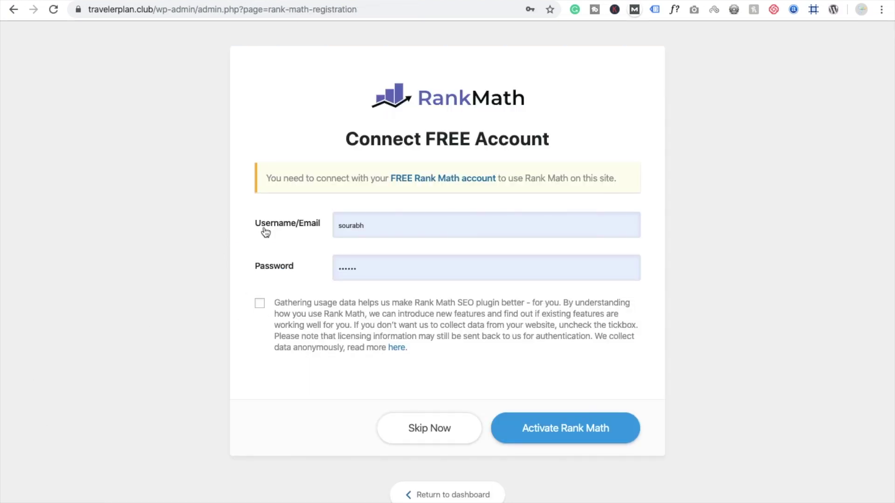
Skip connecting a free Rank Math account and start the setup wizard
{"action": "left_click", "coordinate": [402, 226]}
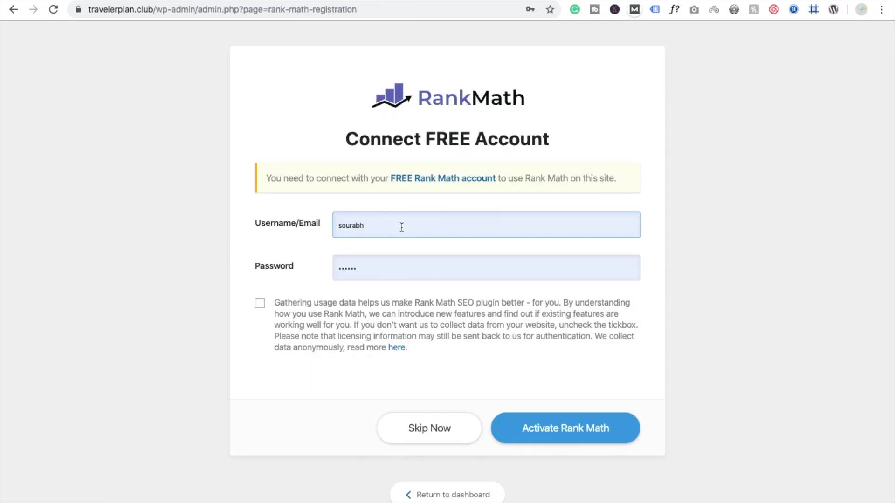
{"action": "left_click", "coordinate": [362, 209]}
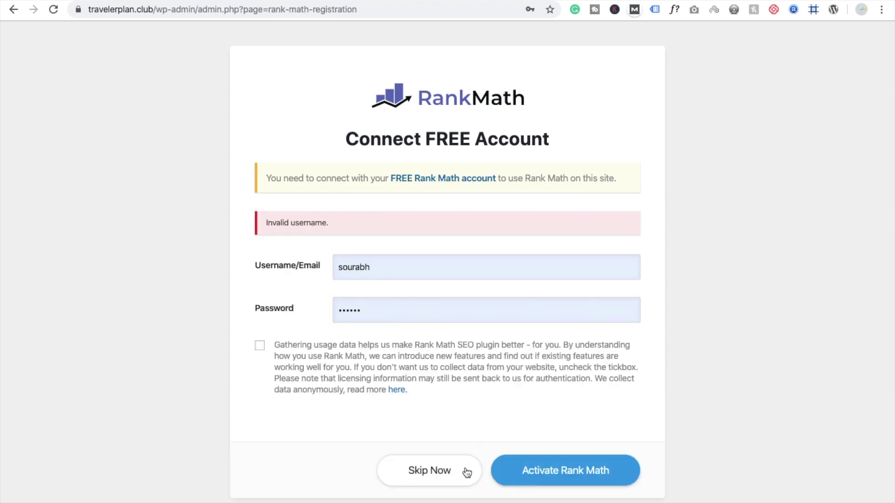
{"action": "left_click", "coordinate": [459, 473]}
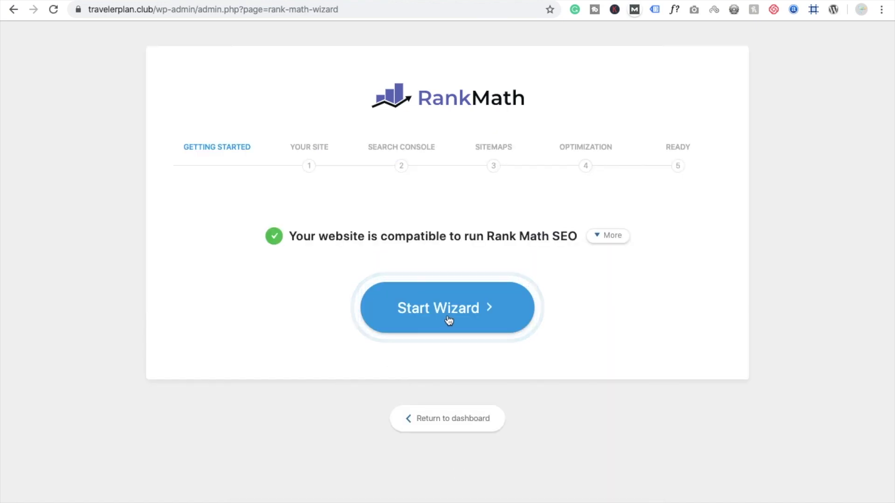
{"action": "left_click", "coordinate": [448, 320]}
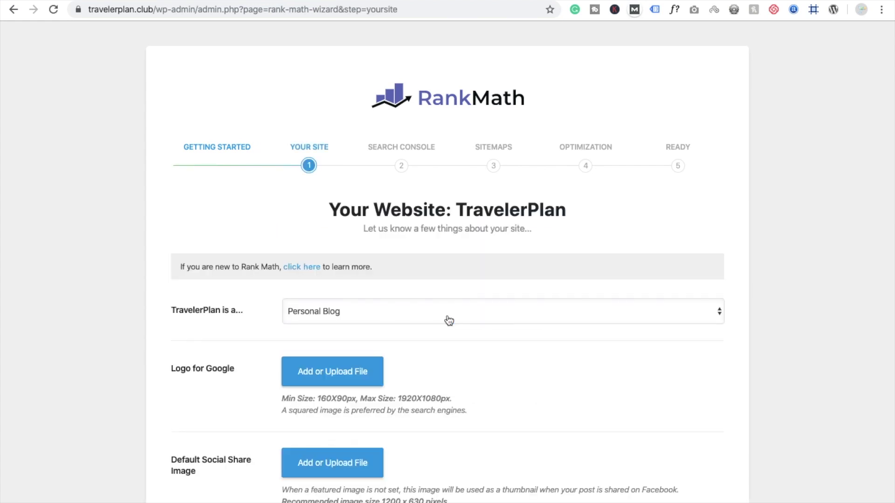
Set the HTML image from the media library as Rank Math's Logo for Google
{"action": "scroll", "coordinate": [449, 320], "scroll_direction": "down", "scroll_amount": 3}
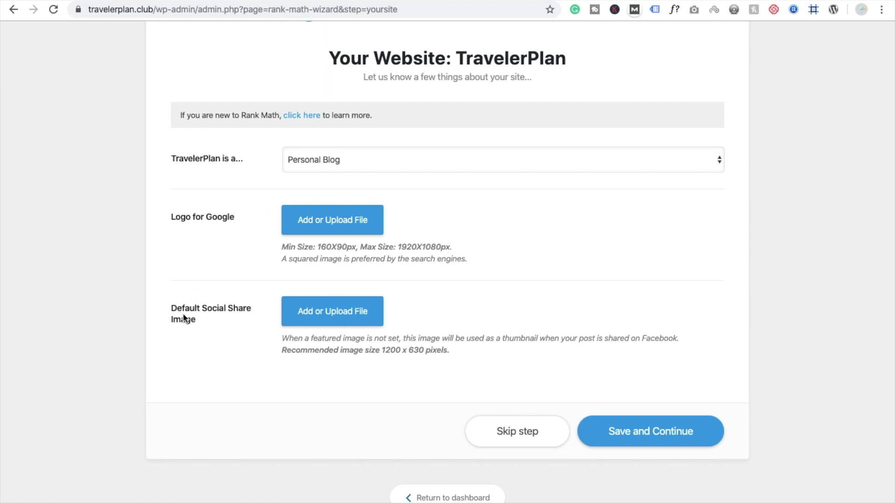
{"action": "left_click", "coordinate": [315, 221]}
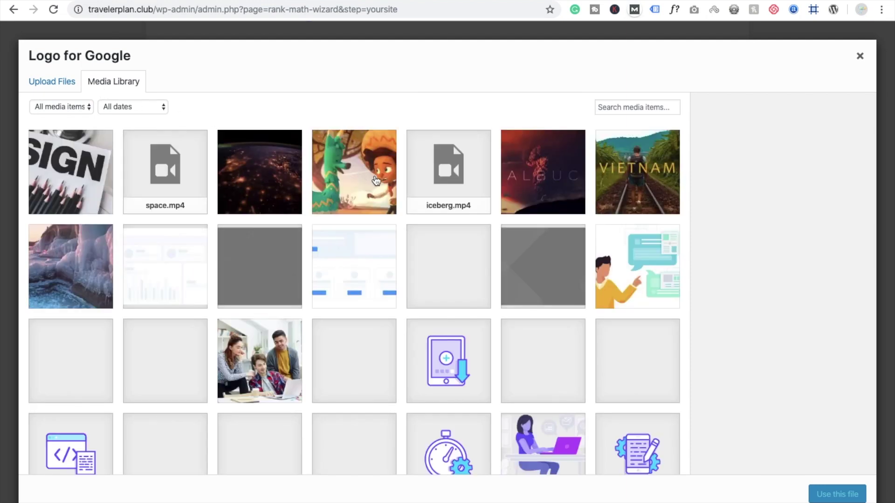
{"action": "left_click", "coordinate": [376, 182]}
{"action": "left_click", "coordinate": [169, 370]}
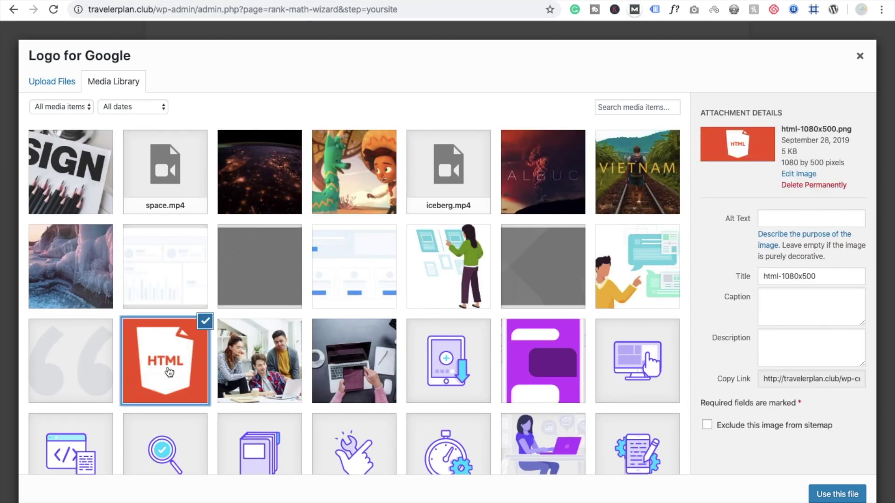
{"action": "left_click", "coordinate": [837, 494]}
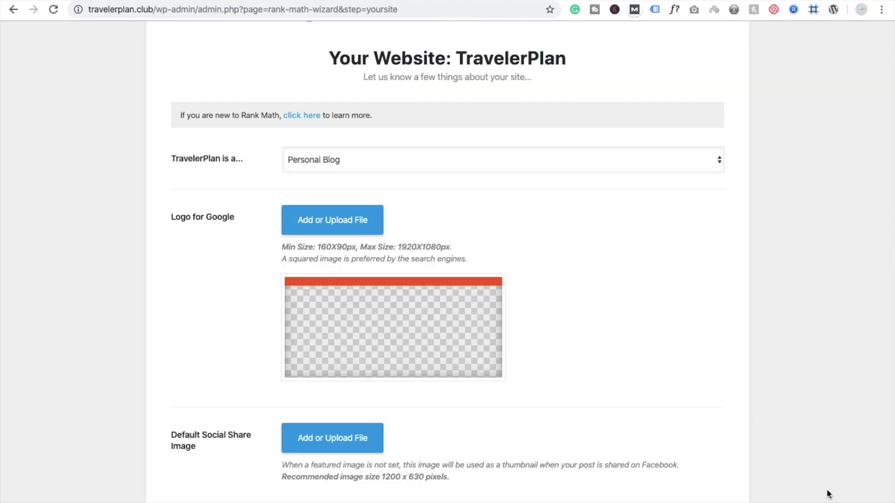
Set the laptop group photo (15312.jpg) as Default Social Share Image and save the step
{"action": "scroll", "coordinate": [592, 422], "scroll_direction": "down", "scroll_amount": 3}
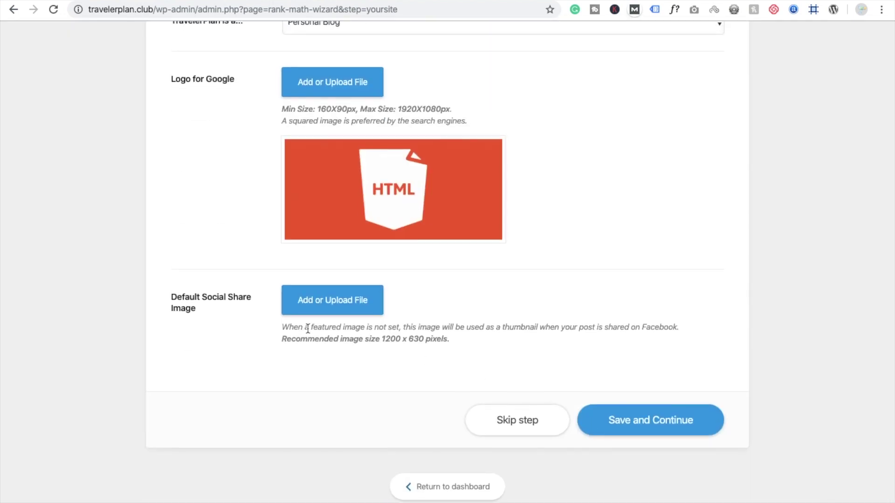
{"action": "left_click", "coordinate": [313, 301]}
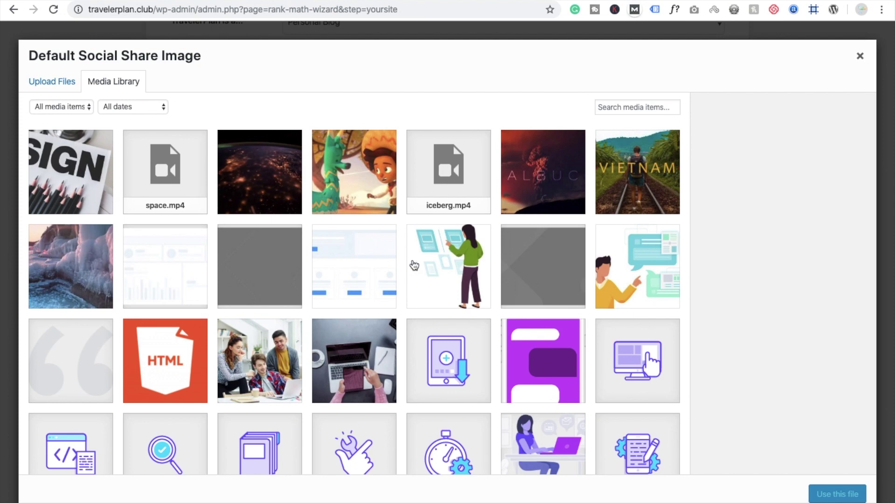
{"action": "scroll", "coordinate": [413, 264], "scroll_direction": "down", "scroll_amount": 4}
{"action": "scroll", "coordinate": [413, 264], "scroll_direction": "down", "scroll_amount": 3}
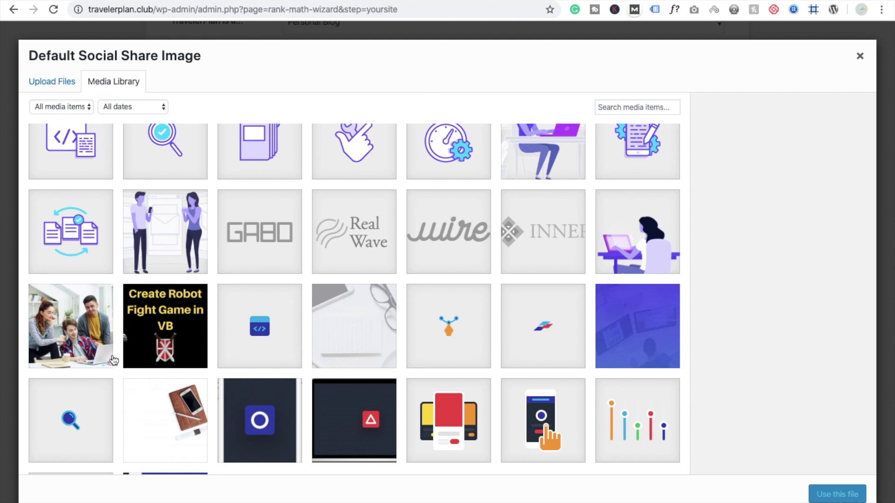
{"action": "left_click", "coordinate": [103, 358]}
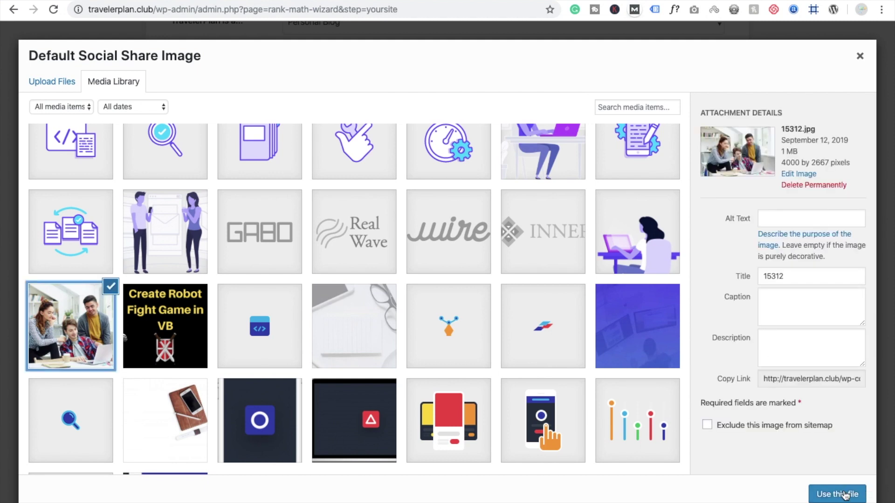
{"action": "left_click", "coordinate": [843, 495]}
{"action": "scroll", "coordinate": [634, 392], "scroll_direction": "down", "scroll_amount": 4}
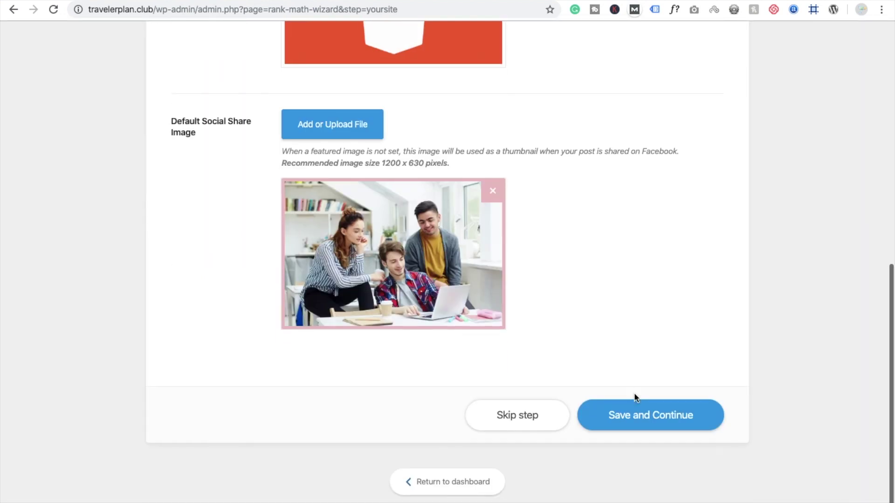
{"action": "left_click", "coordinate": [664, 422]}
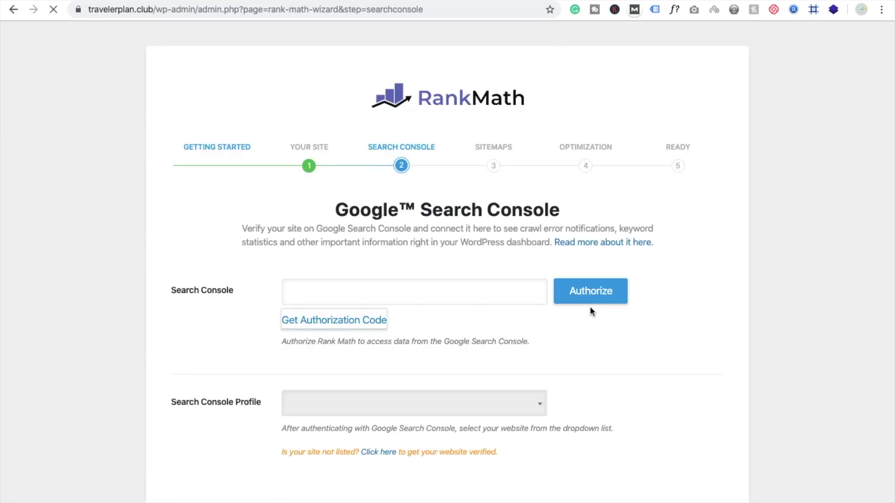
Skip the Search Console step and save the Sitemap step with default settings
{"action": "scroll", "coordinate": [589, 306], "scroll_direction": "down", "scroll_amount": 2}
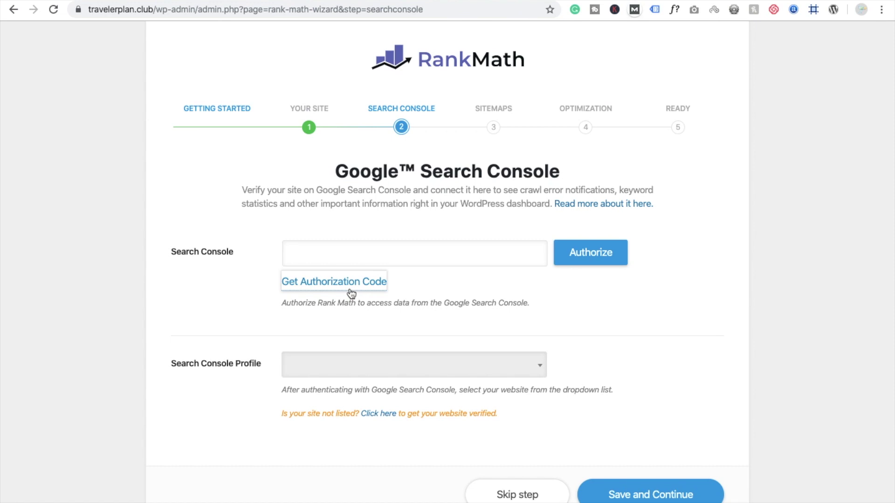
{"action": "scroll", "coordinate": [347, 291], "scroll_direction": "down", "scroll_amount": 2}
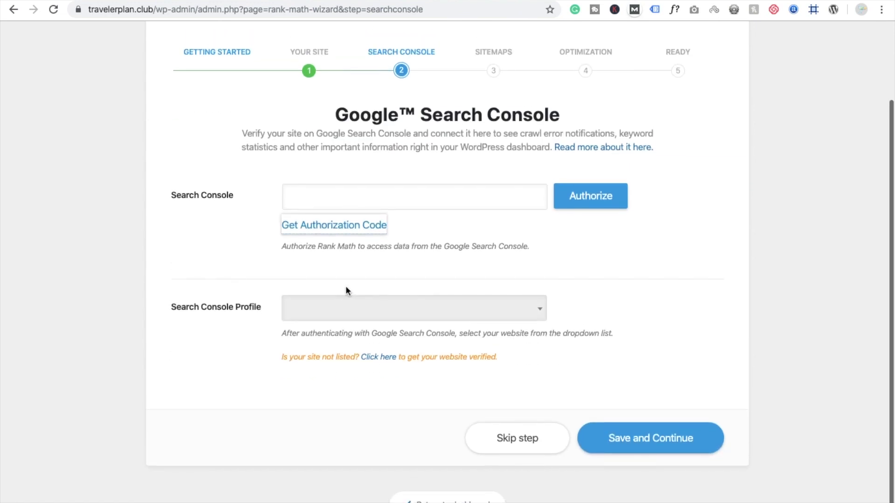
{"action": "left_click", "coordinate": [502, 448]}
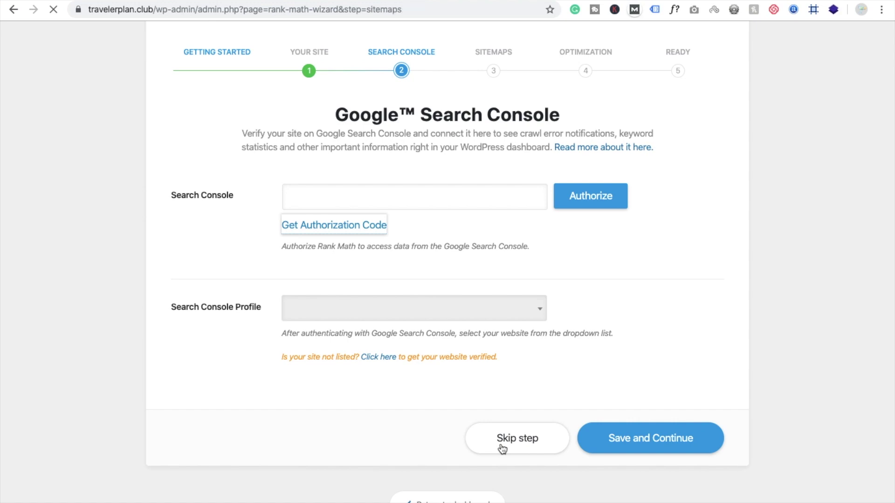
{"action": "scroll", "coordinate": [433, 380], "scroll_direction": "down", "scroll_amount": 4}
{"action": "scroll", "coordinate": [433, 379], "scroll_direction": "down", "scroll_amount": 3}
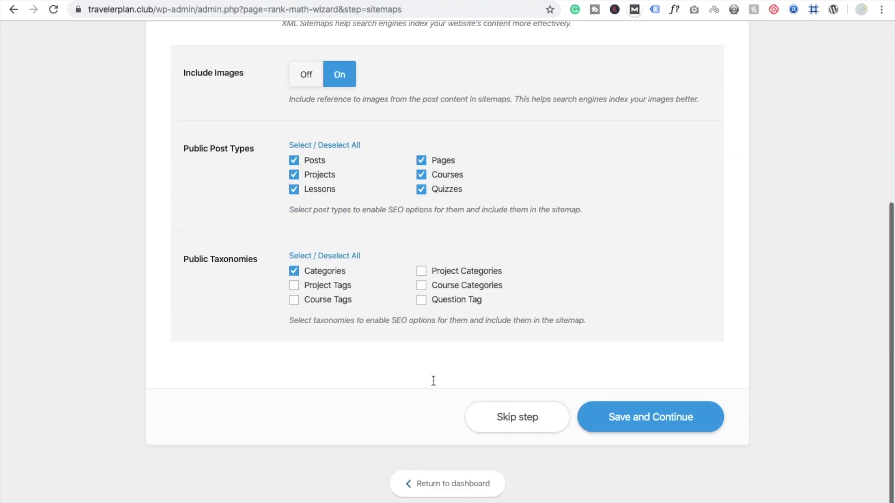
{"action": "left_click", "coordinate": [658, 419]}
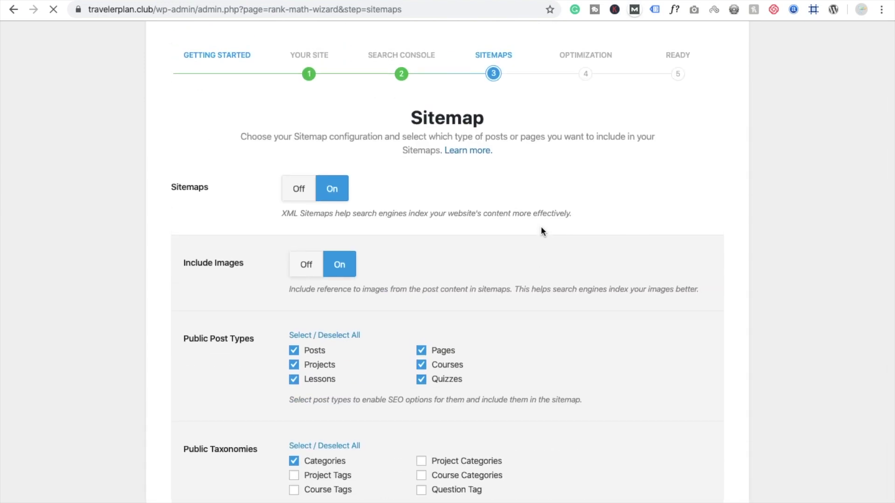
{"action": "scroll", "coordinate": [541, 231], "scroll_direction": "down", "scroll_amount": 5}
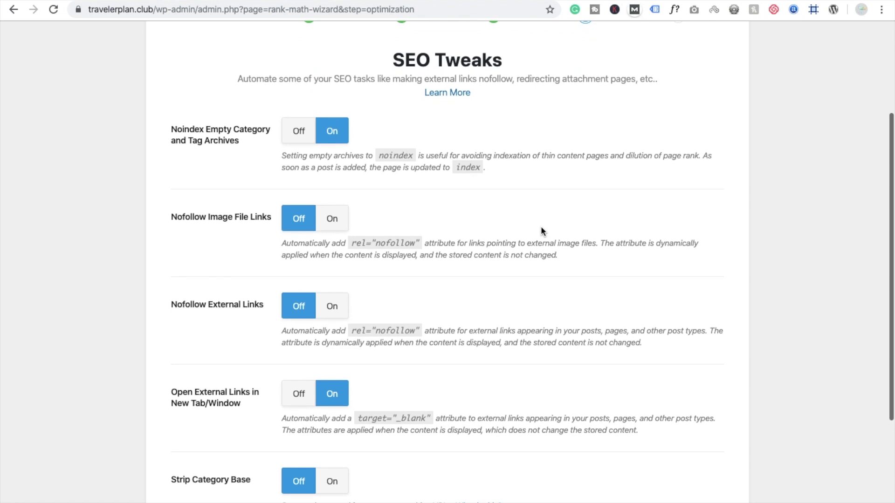
Save SEO Tweaks with defaults and return from the Ready step to the Rank Math dashboard
{"action": "scroll", "coordinate": [541, 230], "scroll_direction": "up", "scroll_amount": 3}
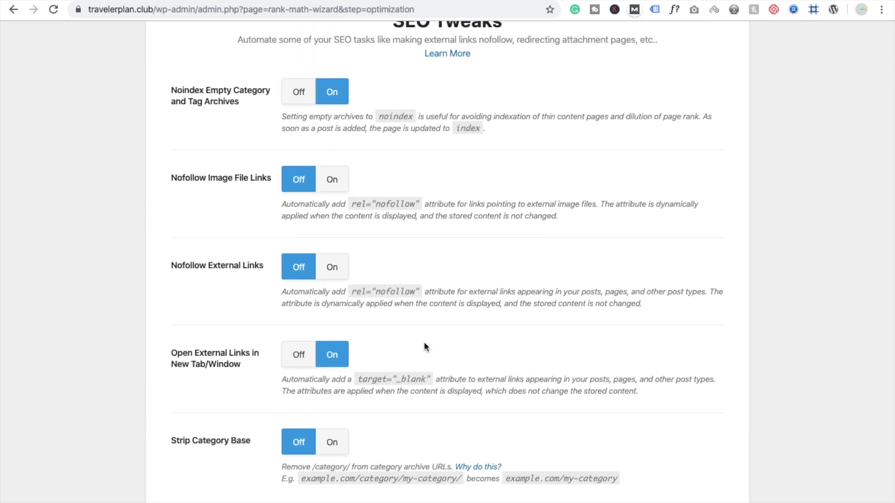
{"action": "scroll", "coordinate": [513, 396], "scroll_direction": "down", "scroll_amount": 3}
{"action": "left_click", "coordinate": [617, 409]}
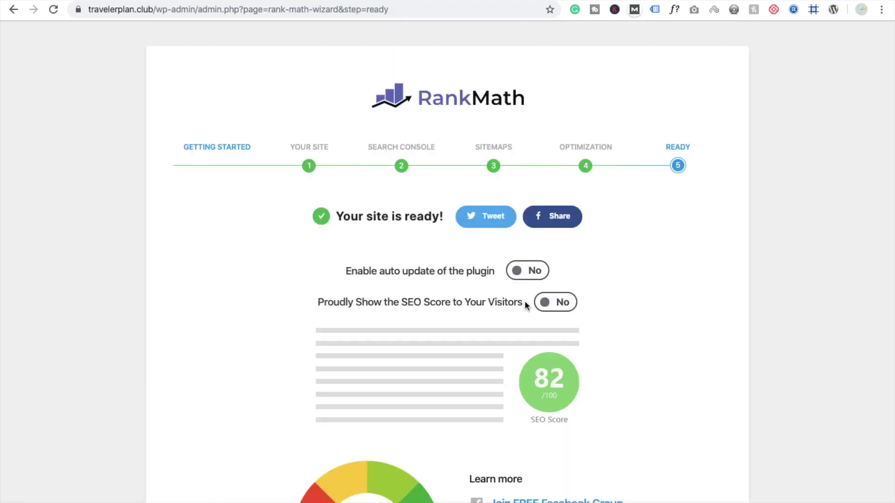
{"action": "scroll", "coordinate": [524, 306], "scroll_direction": "down", "scroll_amount": 2}
{"action": "scroll", "coordinate": [524, 301], "scroll_direction": "down", "scroll_amount": 2}
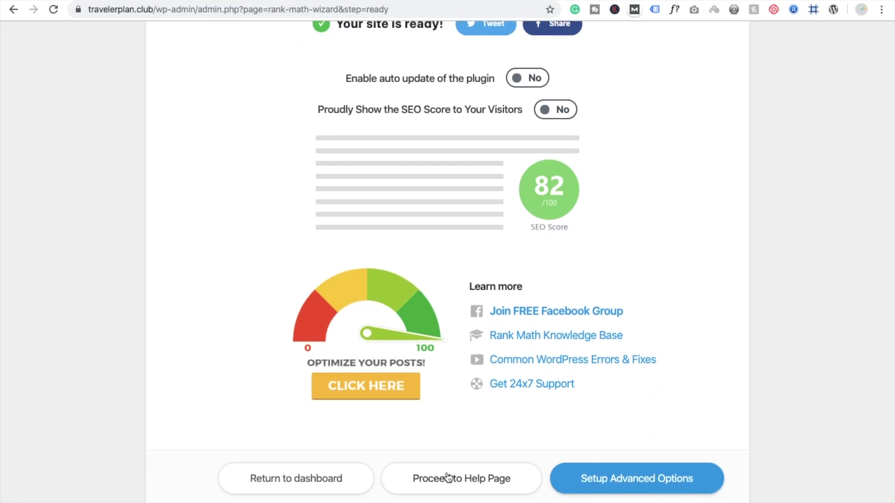
{"action": "left_click", "coordinate": [295, 486]}
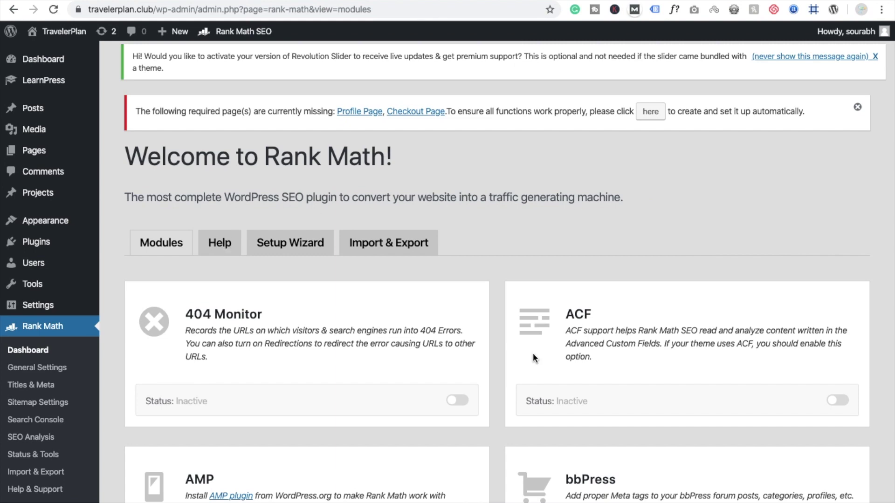
Go from the Rank Math modules page to the empty Posts list and add a new post
{"action": "scroll", "coordinate": [424, 390], "scroll_direction": "down", "scroll_amount": 7}
{"action": "scroll", "coordinate": [424, 390], "scroll_direction": "up", "scroll_amount": 5}
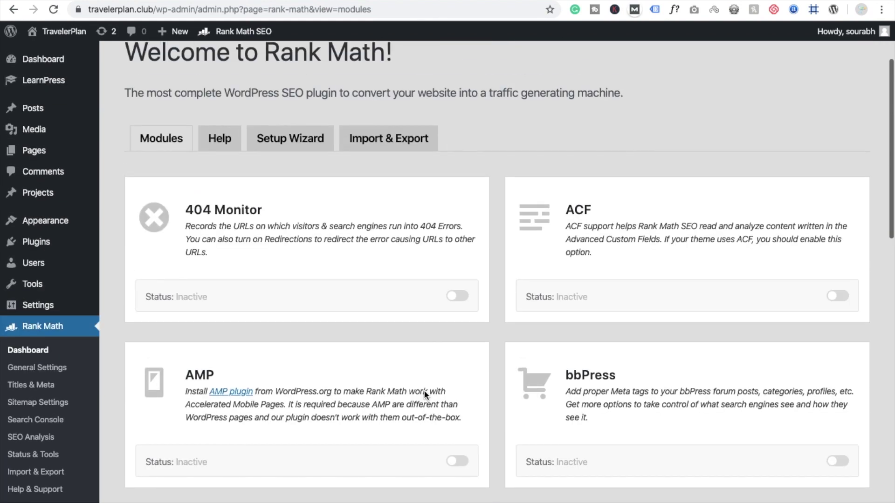
{"action": "left_click", "coordinate": [32, 118]}
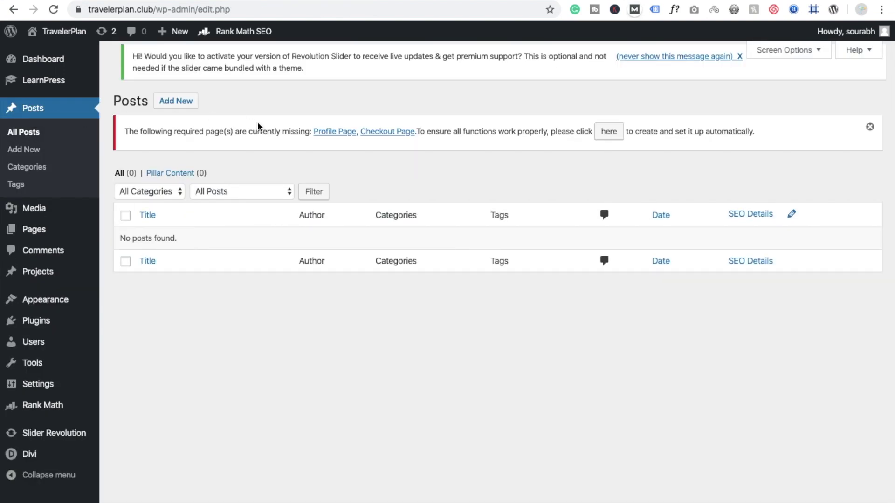
{"action": "left_click", "coordinate": [192, 101]}
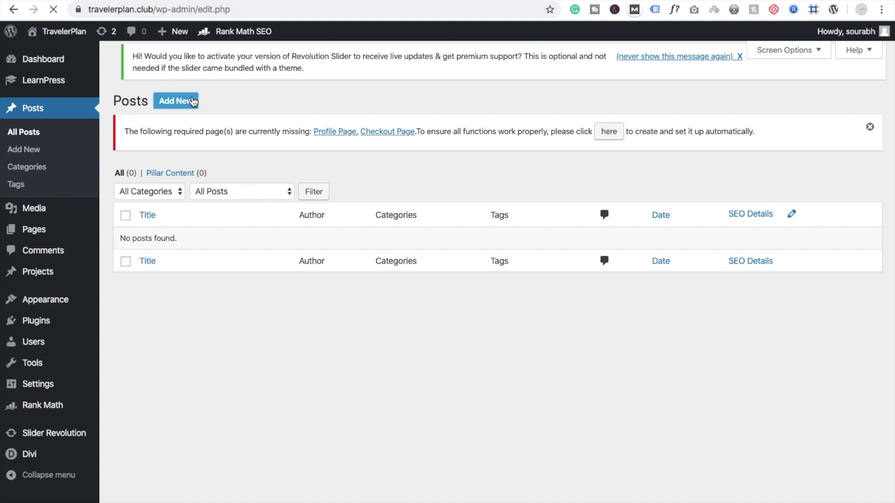
Load thecodingbus.info in a new Chrome tab, then return to the WordPress editor
{"action": "key", "text": "ctrl+t"}
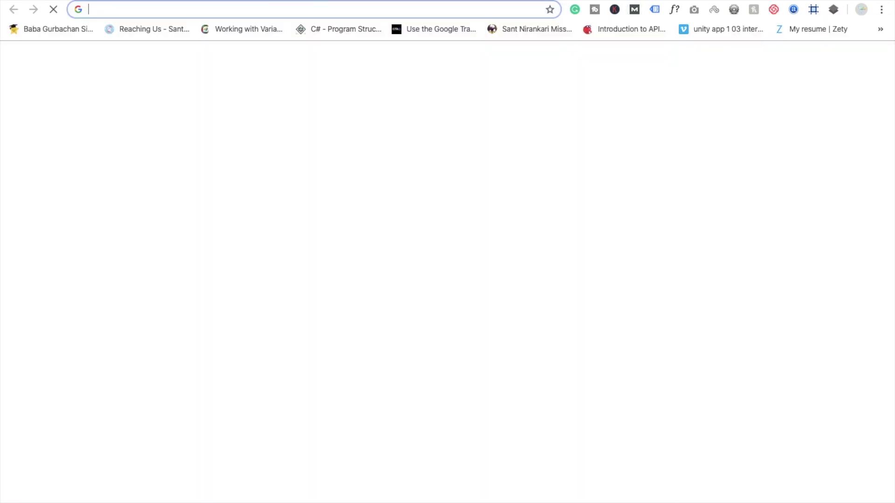
{"action": "type", "text": "the"}
{"action": "key", "text": "Return"}
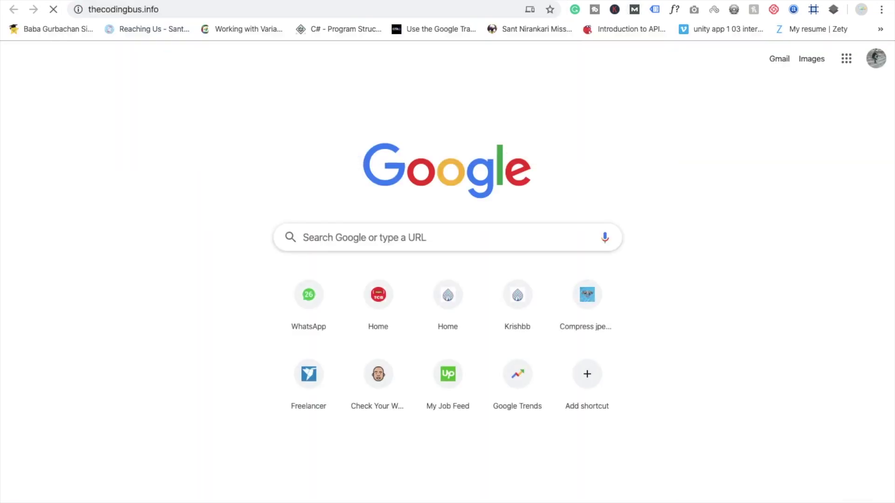
{"action": "key", "text": "ctrl+w"}
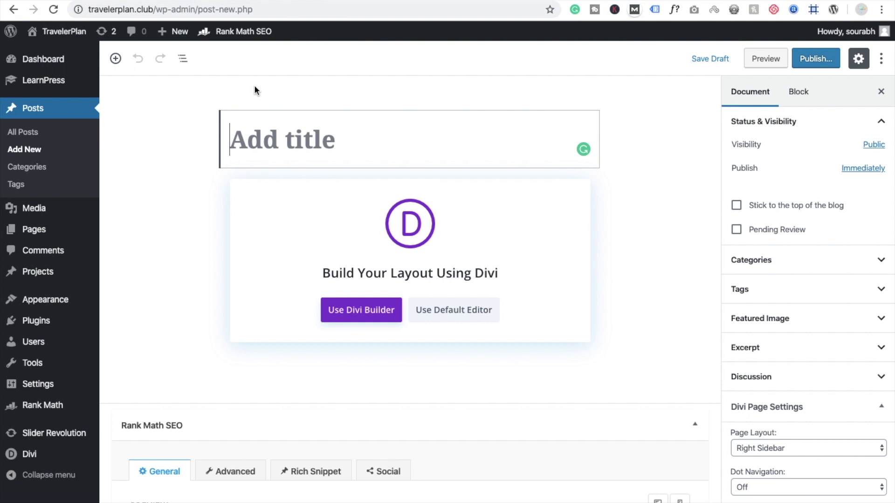
Choose the default block editor instead of Divi, recover it after the error, and edit the title
{"action": "left_click", "coordinate": [451, 312]}
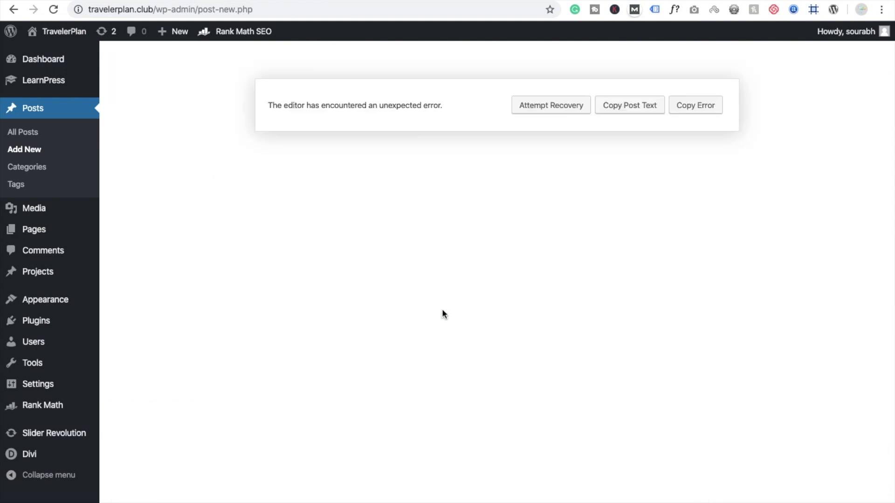
{"action": "left_click", "coordinate": [568, 105]}
{"action": "left_click", "coordinate": [364, 127]}
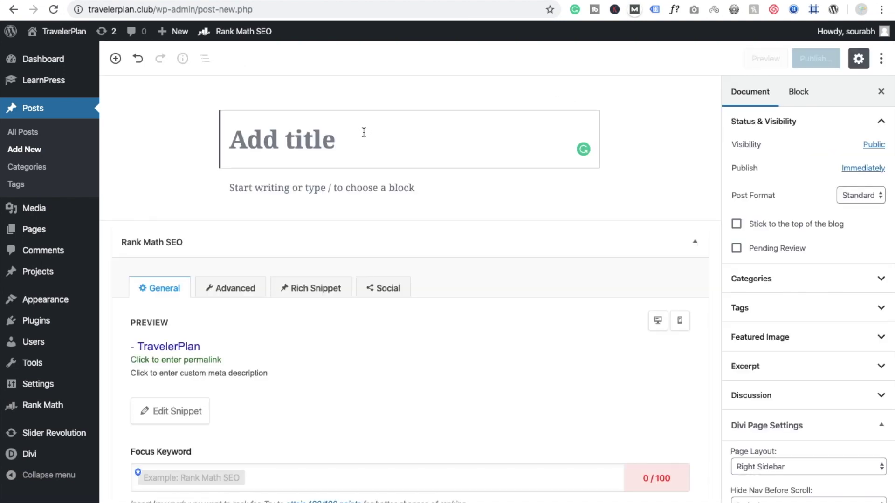
Copy the '10 WordPress Free Blogging Themes' article title into the post's title
{"action": "left_click", "coordinate": [337, 2]}
{"action": "scroll", "coordinate": [384, 166], "scroll_direction": "down", "scroll_amount": 5}
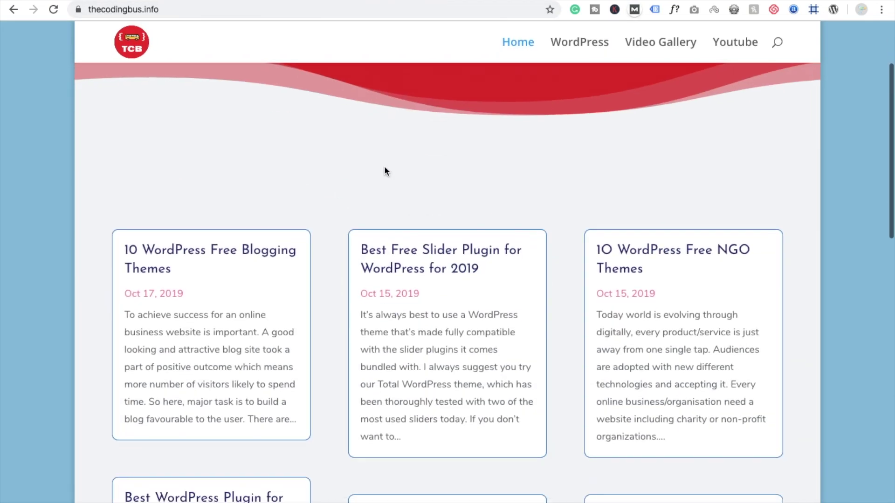
{"action": "left_click", "coordinate": [193, 252]}
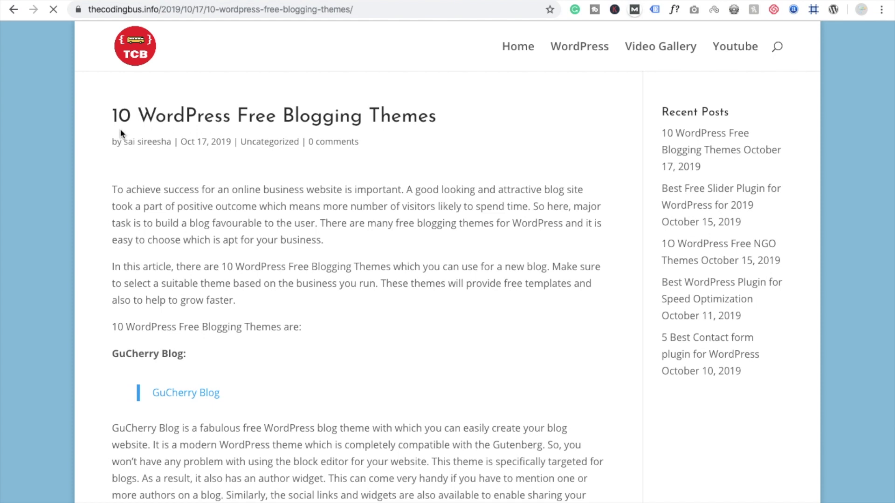
{"action": "triple_click", "coordinate": [419, 115]}
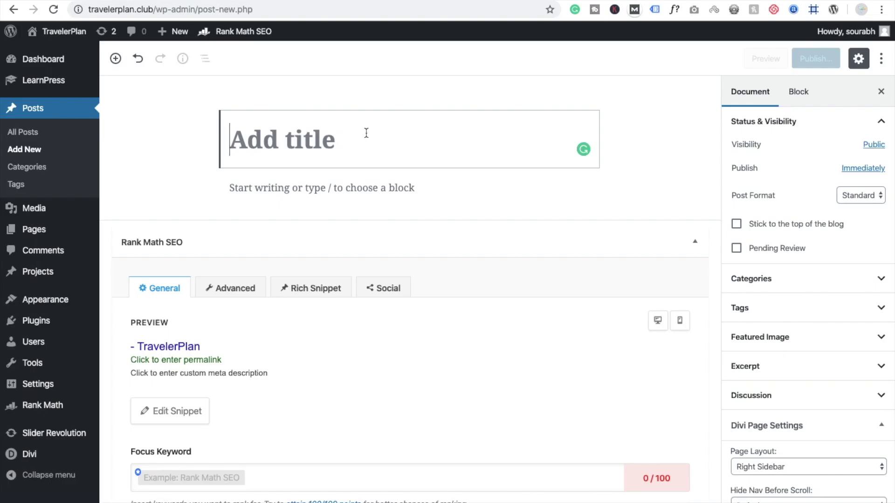
{"action": "type", "text": "10 WordPress Free Blogging Themes"}
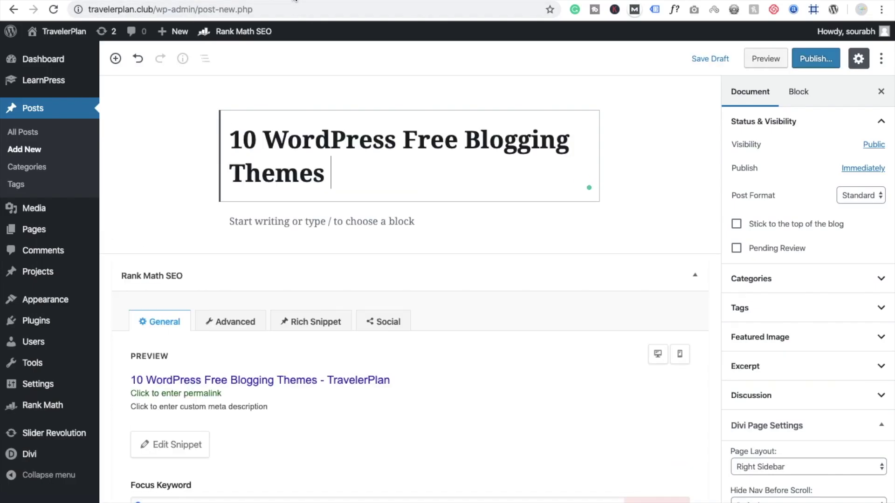
Copy the article's intro text and paste it into a paragraph block of the post
{"action": "left_click", "coordinate": [367, 226]}
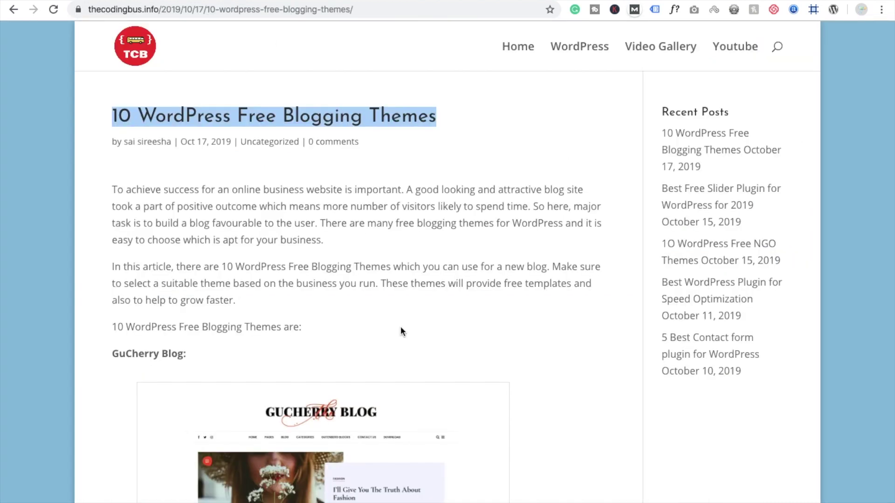
{"action": "scroll", "coordinate": [401, 331], "scroll_direction": "down", "scroll_amount": 2}
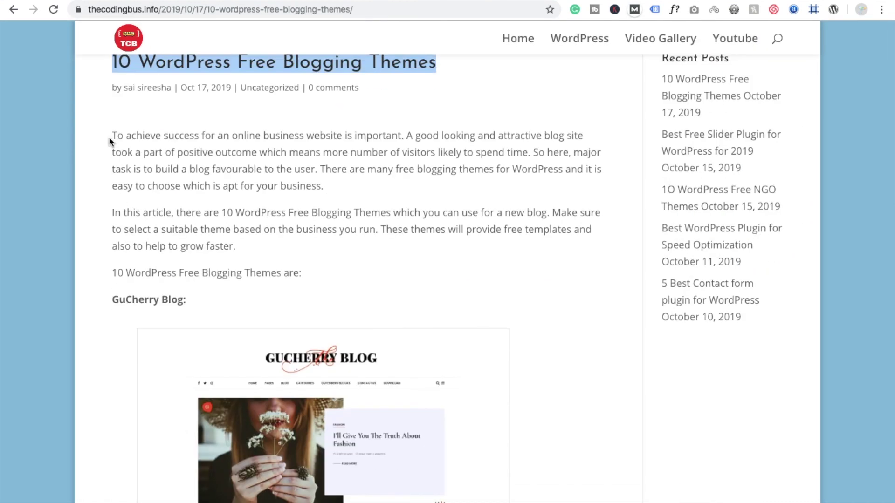
{"action": "left_click_drag", "start_coordinate": [109, 135], "coordinate": [245, 299]}
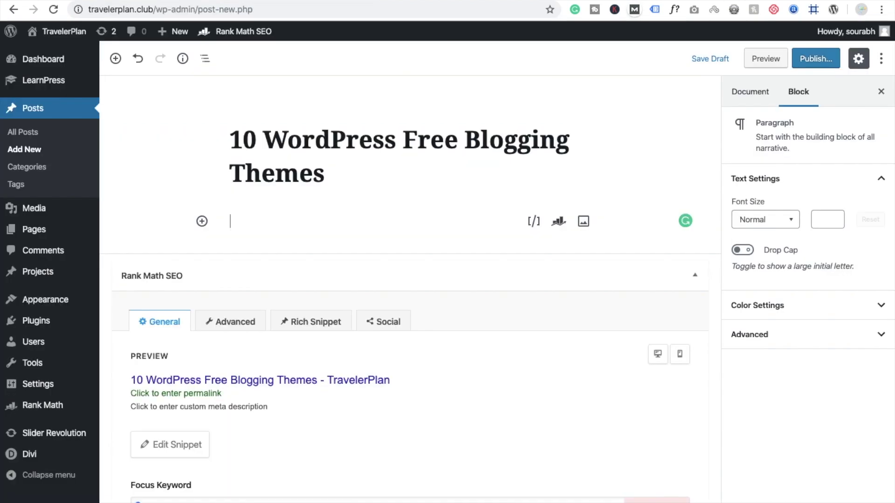
{"action": "left_click", "coordinate": [360, 232]}
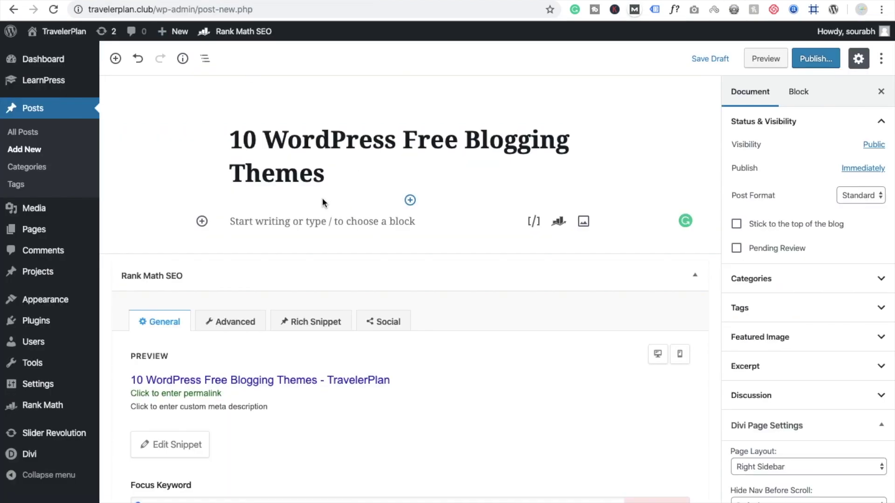
{"action": "left_click", "coordinate": [318, 219]}
{"action": "type", "text": "To achieve success for an online business website is important. A good looking and attractive blog site took a part of positive outcome which means more number of visitors likely to spend time. So here, major task is to build a blog favourable to the user. There are many free blogging themes for WordPress and it is easy to choose which is apt for your business. In this article, there are 10 WordPress Free Blogging Themes which you can use for a new blog. Make sure to select a suitable theme based on the business you run. These themes will provide free templates and also to help to grow faster. 10 WordPress Free Blogging Themes GuCherry Blog:"}
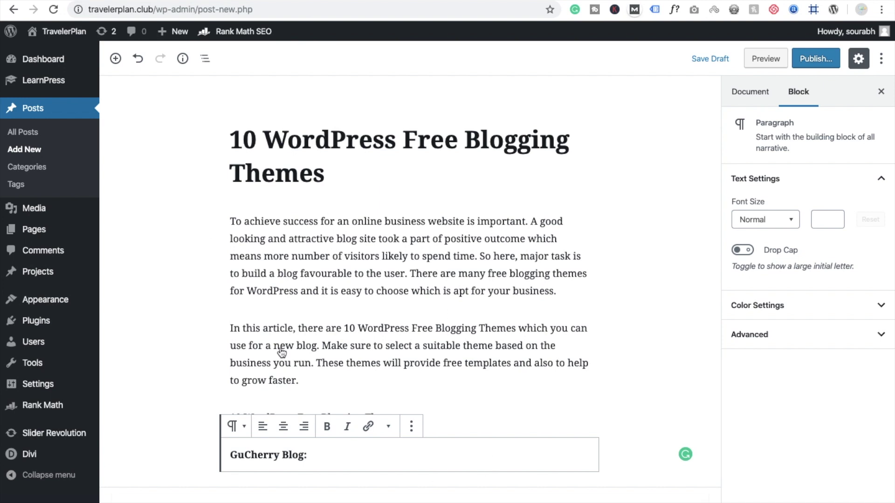
Publish the '10 WordPress Free Blogging Themes' post and check its 11/100 SEO score in All Posts
{"action": "left_click", "coordinate": [821, 63]}
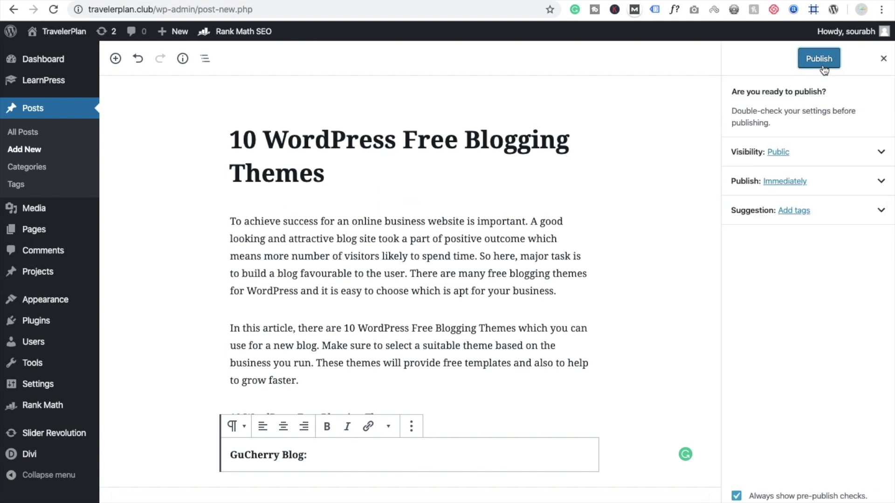
{"action": "left_click", "coordinate": [822, 63]}
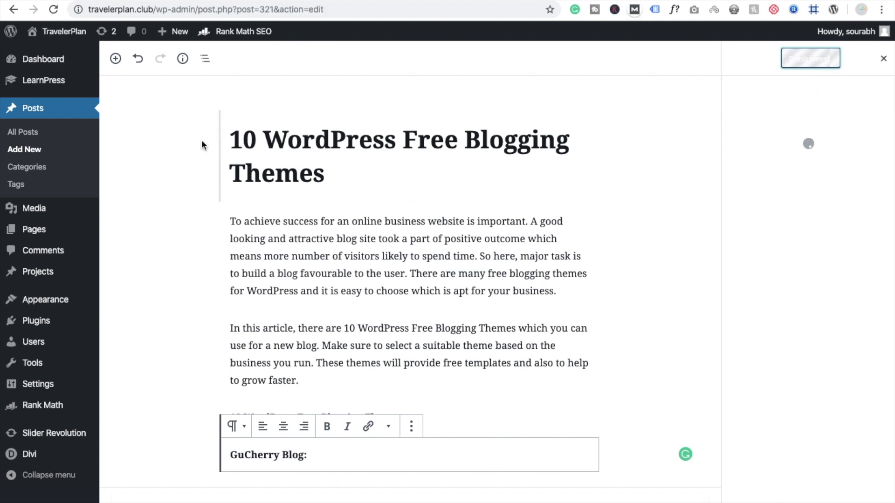
{"action": "left_click", "coordinate": [19, 110]}
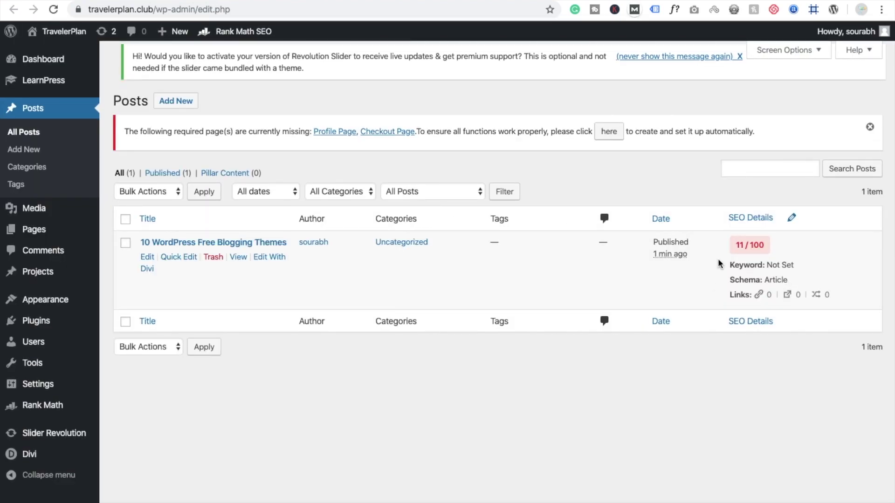
{"action": "left_click_drag", "start_coordinate": [734, 245], "coordinate": [764, 245]}
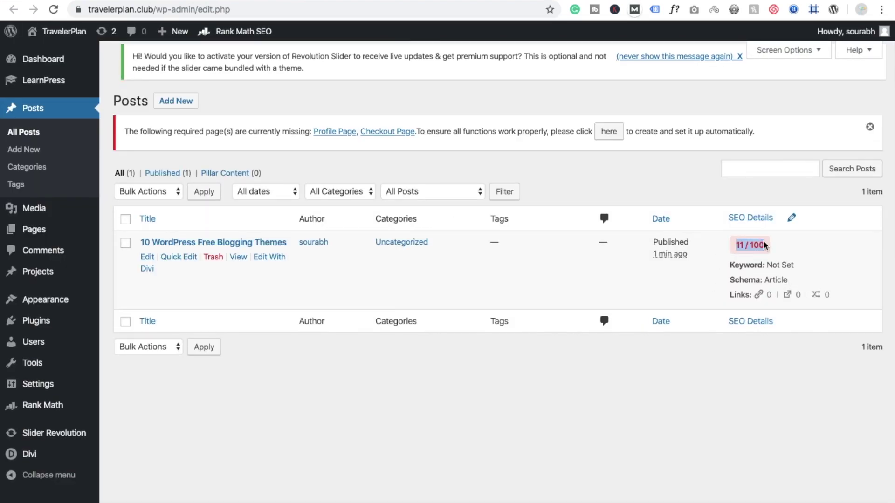
{"action": "left_click", "coordinate": [747, 245]}
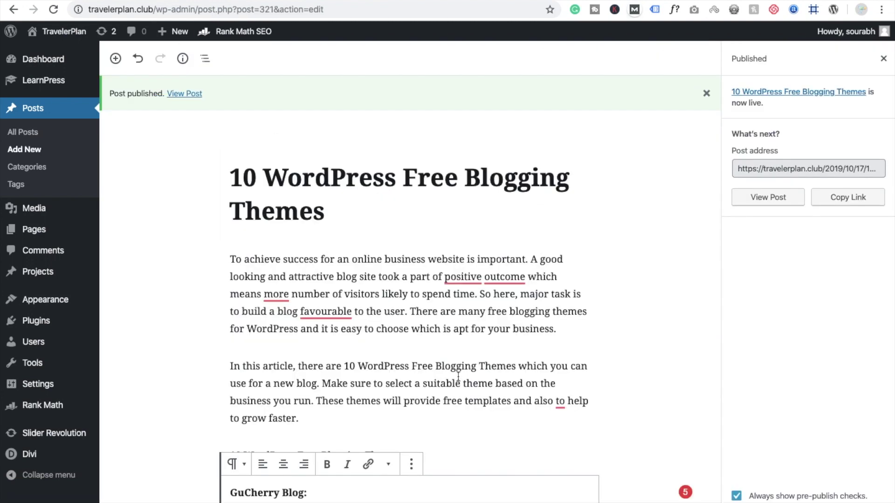
{"action": "scroll", "coordinate": [466, 395], "scroll_direction": "down", "scroll_amount": 6}
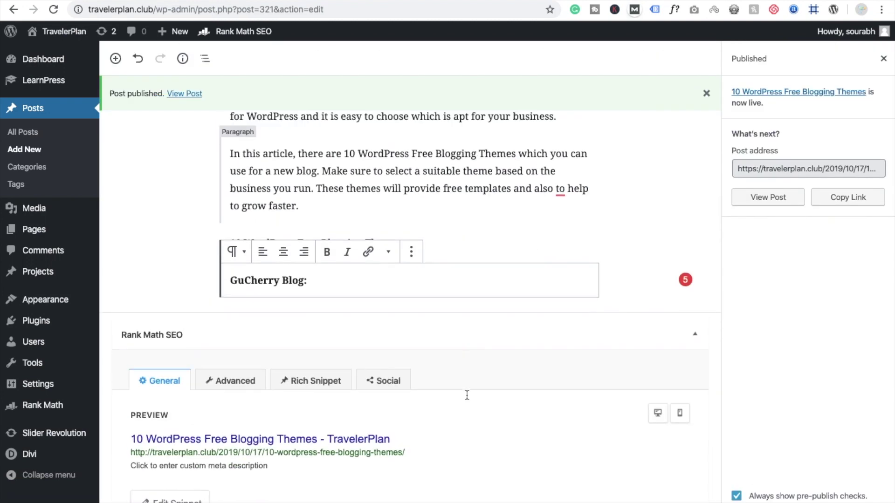
Copy 'WordPress Free Blogging' from the title and paste it as the Rank Math focus keyword
{"action": "scroll", "coordinate": [467, 395], "scroll_direction": "down", "scroll_amount": 3}
{"action": "left_click", "coordinate": [198, 362]}
{"action": "scroll", "coordinate": [198, 361], "scroll_direction": "up", "scroll_amount": 8}
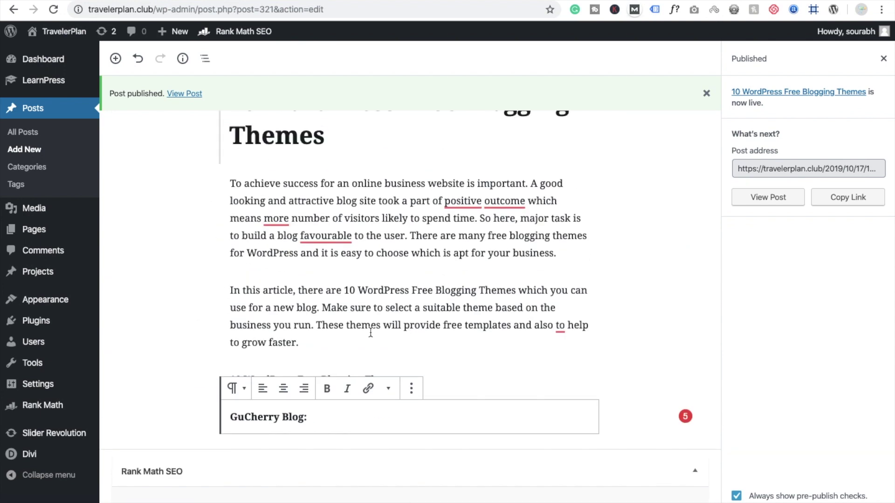
{"action": "scroll", "coordinate": [380, 341], "scroll_direction": "up", "scroll_amount": 2}
{"action": "left_click", "coordinate": [271, 178]}
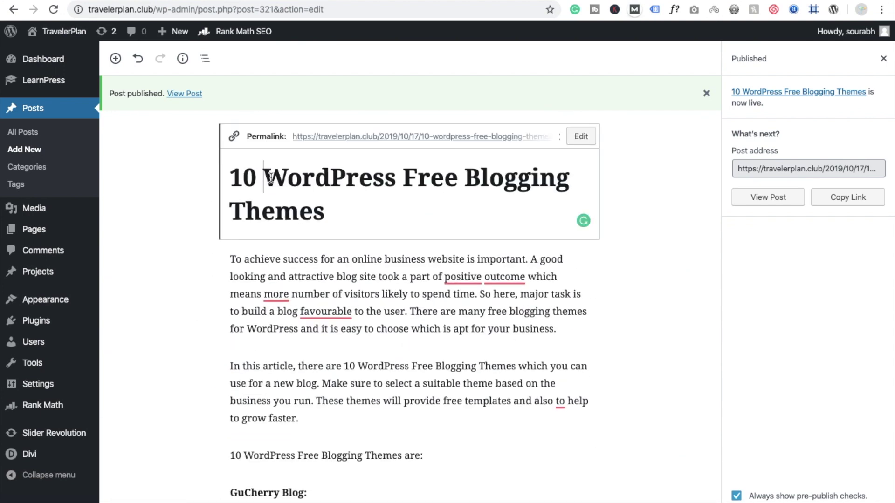
{"action": "left_click_drag", "start_coordinate": [269, 177], "coordinate": [567, 171]}
{"action": "key", "text": "ctrl+c"}
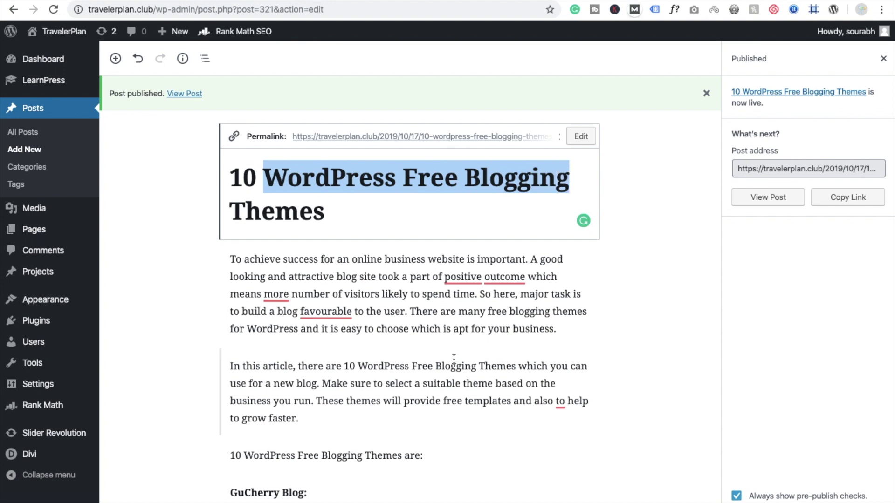
{"action": "scroll", "coordinate": [454, 360], "scroll_direction": "down", "scroll_amount": 10}
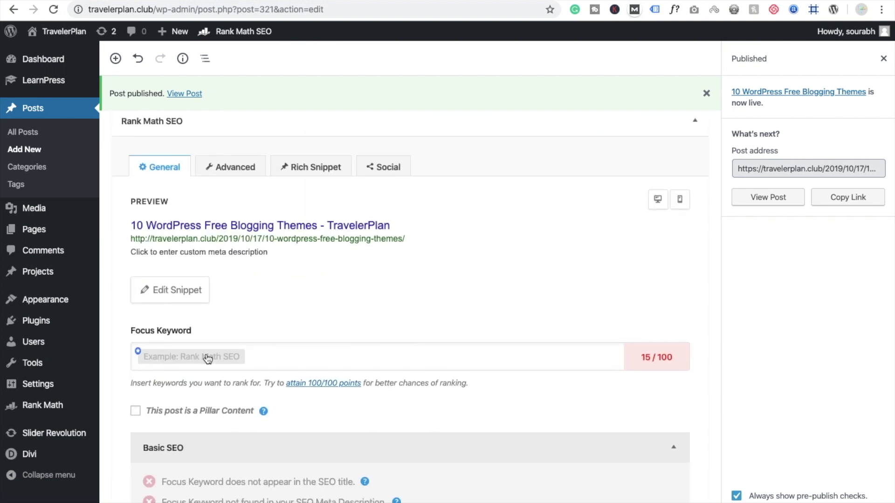
{"action": "left_click", "coordinate": [262, 356]}
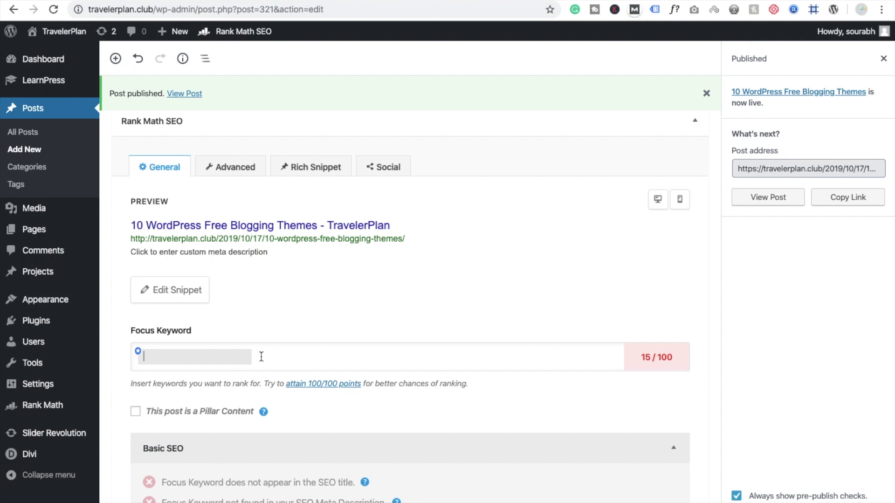
{"action": "key", "text": "ctrl+v"}
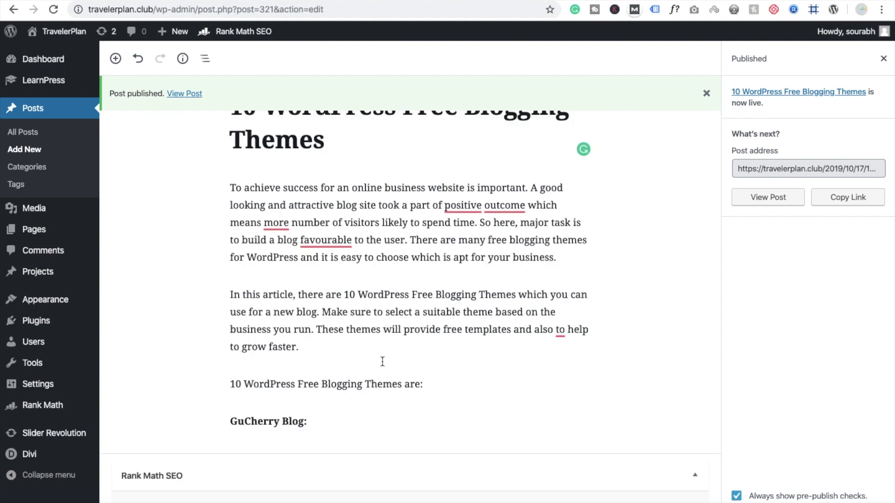
Paste 'WordPress Free Blogging' into the first paragraph just before 'A good'
{"action": "scroll", "coordinate": [382, 362], "scroll_direction": "up", "scroll_amount": 10}
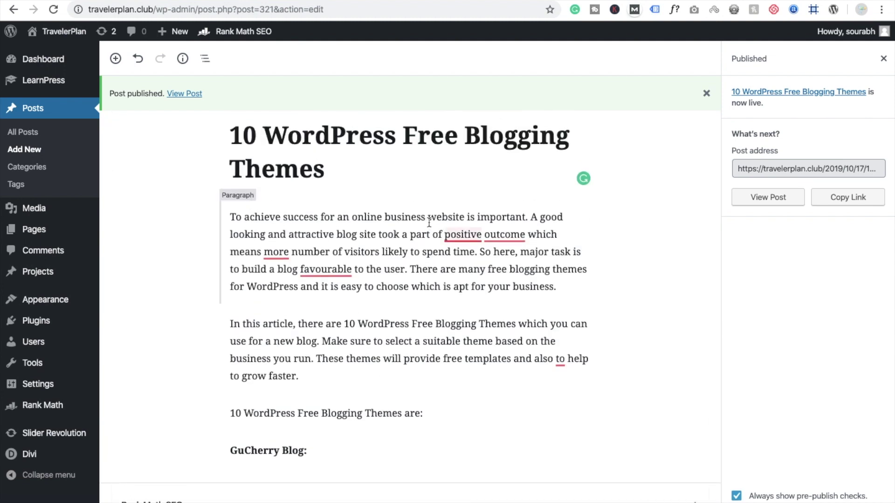
{"action": "left_click", "coordinate": [531, 218]}
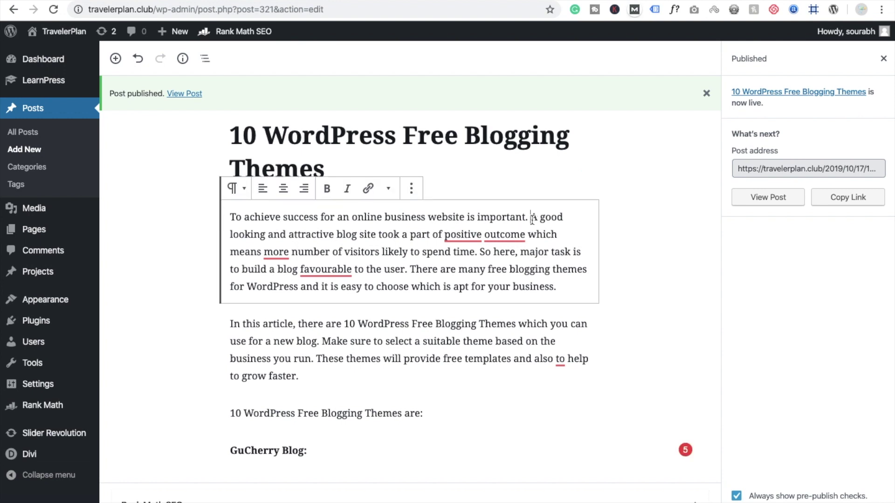
{"action": "key", "text": "ctrl+v"}
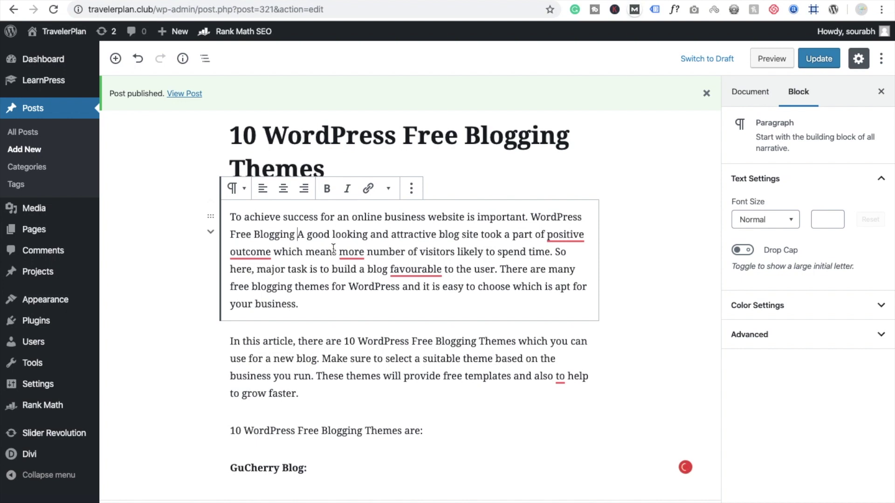
{"action": "scroll", "coordinate": [326, 242], "scroll_direction": "down", "scroll_amount": 9}
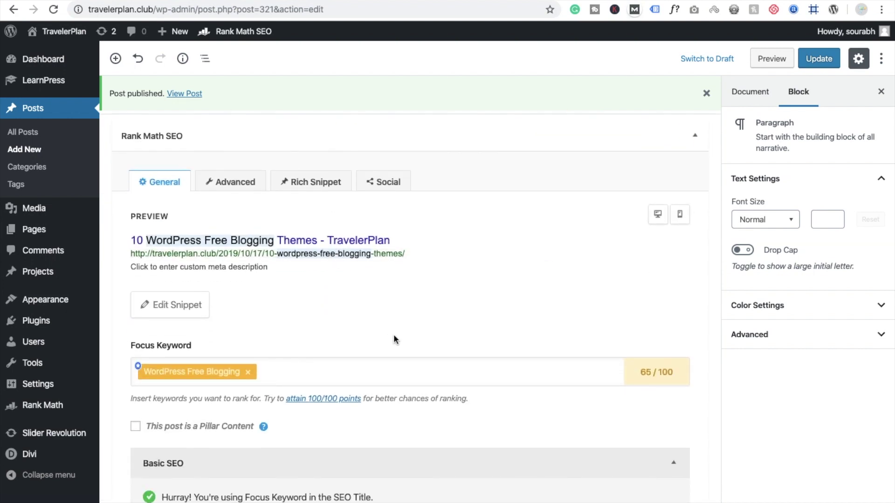
Add 'wordpress theme' and 'free wordpress theme' as extra Rank Math focus keywords
{"action": "scroll", "coordinate": [393, 334], "scroll_direction": "down", "scroll_amount": 1}
{"action": "left_click", "coordinate": [348, 331]}
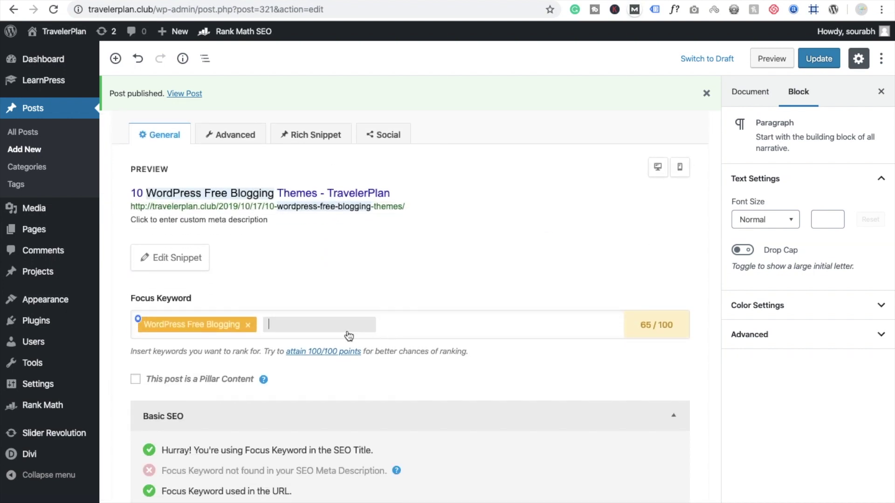
{"action": "type", "text": "wordpress theme"}
{"action": "key", "text": "Return"}
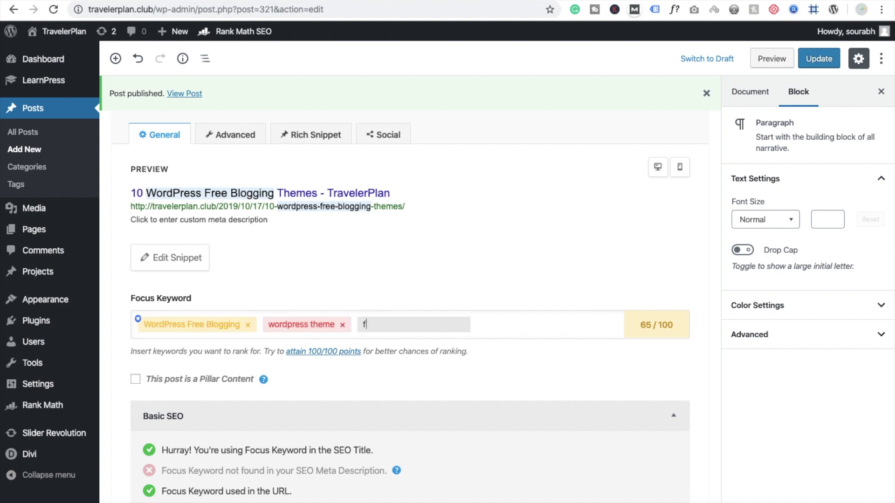
{"action": "type", "text": "free wordpress theme"}
{"action": "key", "text": "Return"}
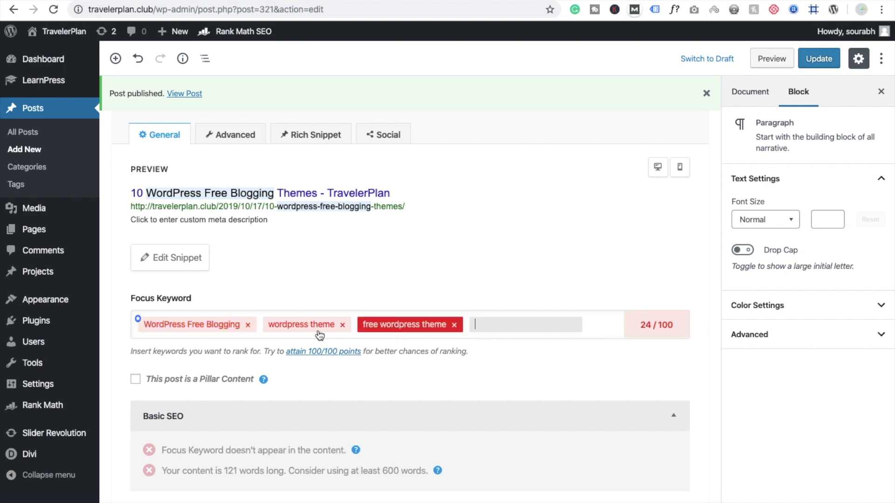
Reactivate 'WordPress Free Blogging' and add 'blog theme for wordpress' as another focus keyword
{"action": "left_click", "coordinate": [279, 329]}
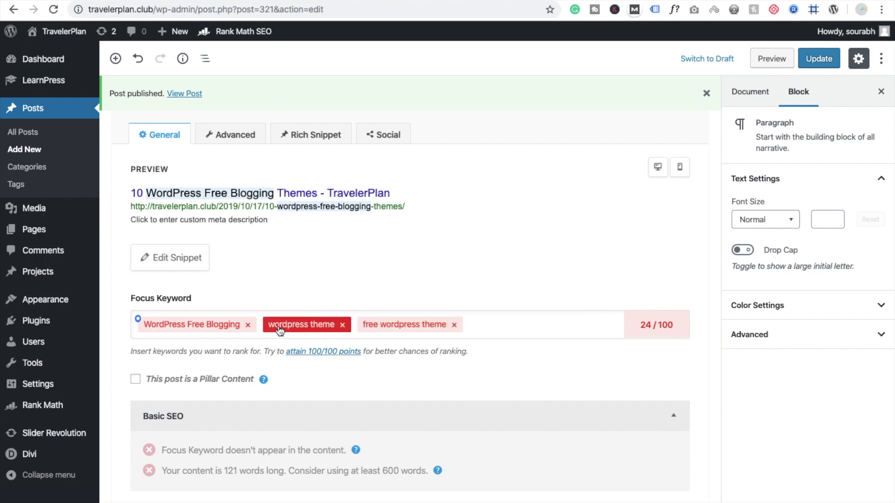
{"action": "left_click", "coordinate": [181, 325]}
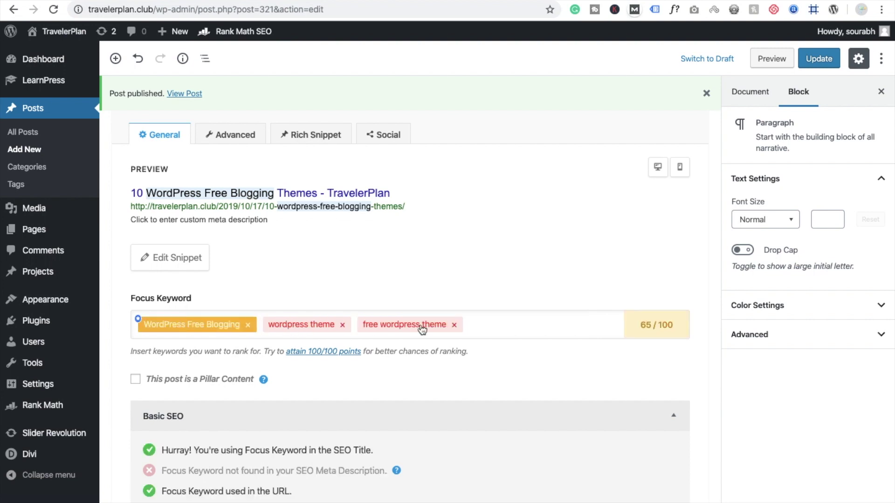
{"action": "left_click", "coordinate": [503, 321]}
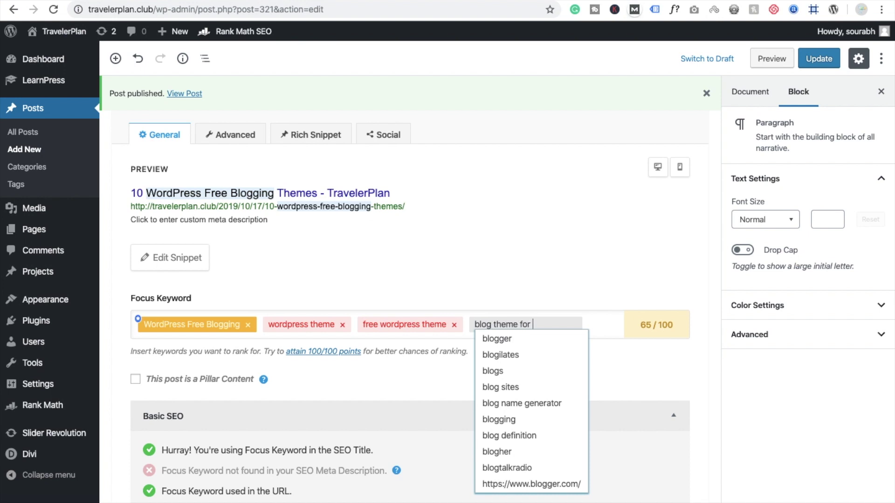
{"action": "type", "text": "blog theme for wordpress"}
{"action": "key", "text": "Return"}
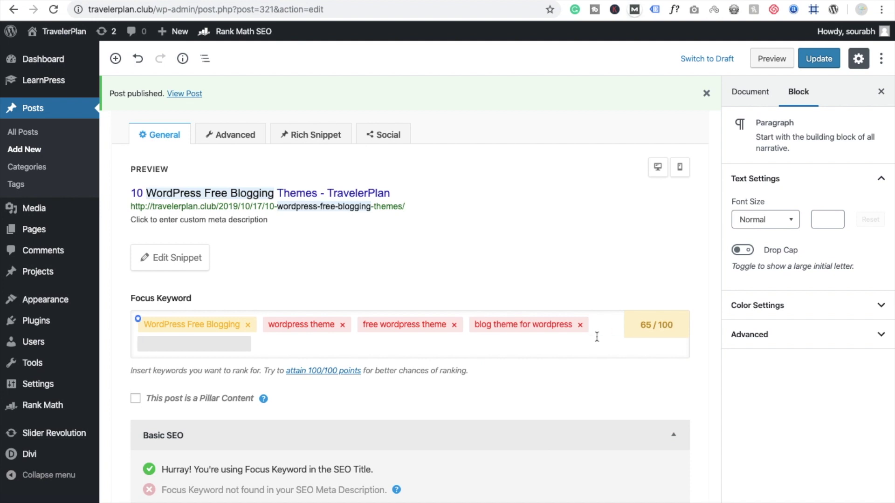
{"action": "scroll", "coordinate": [597, 337], "scroll_direction": "up", "scroll_amount": 8}
{"action": "scroll", "coordinate": [553, 336], "scroll_direction": "down", "scroll_amount": 5}
Fill in the meta description from the article in the Edit Snippet editor
{"action": "left_click", "coordinate": [176, 400]}
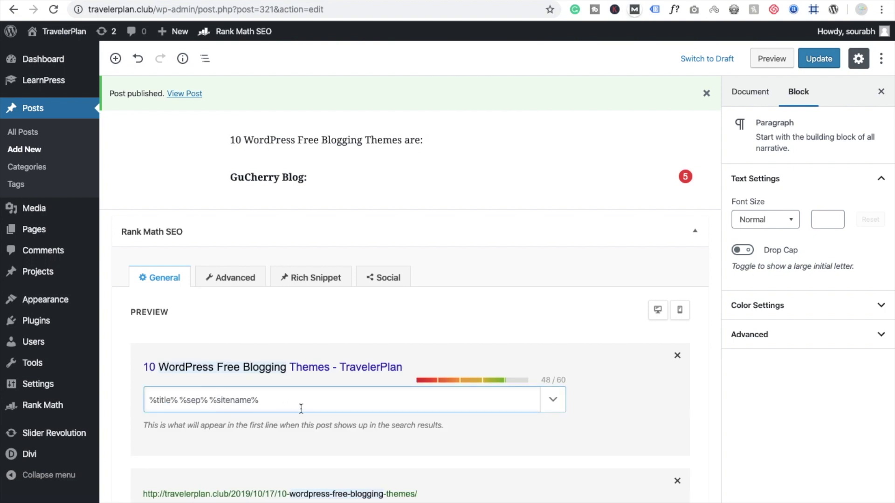
{"action": "scroll", "coordinate": [301, 409], "scroll_direction": "down", "scroll_amount": 3}
{"action": "scroll", "coordinate": [289, 354], "scroll_direction": "up", "scroll_amount": 1}
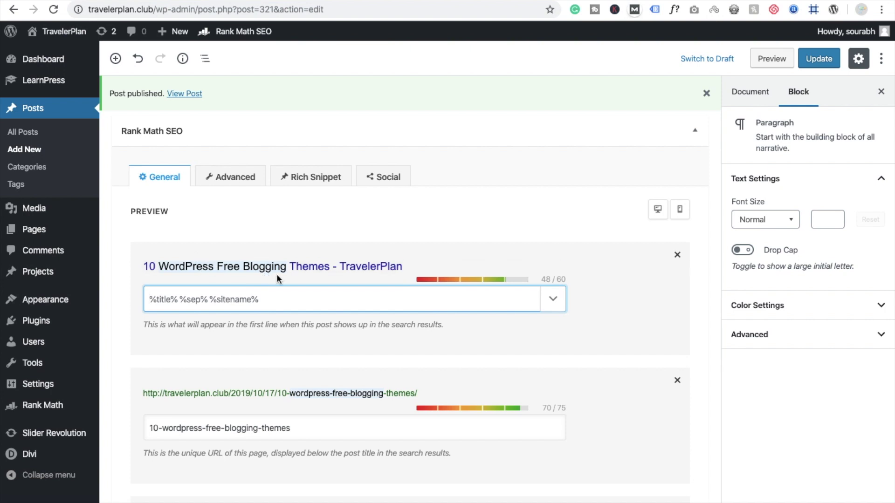
{"action": "left_click", "coordinate": [291, 279]}
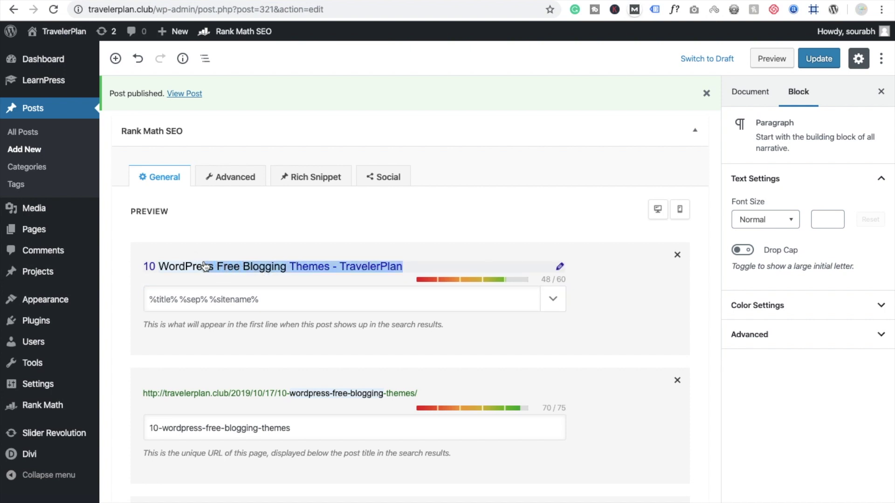
{"action": "scroll", "coordinate": [311, 294], "scroll_direction": "up", "scroll_amount": 5}
{"action": "scroll", "coordinate": [311, 294], "scroll_direction": "down", "scroll_amount": 10}
{"action": "left_click", "coordinate": [312, 293]}
{"action": "scroll", "coordinate": [312, 293], "scroll_direction": "down", "scroll_amount": 4}
Change the first focus keyword to 'wordpress free blogging themes' and make it active
{"action": "double_click", "coordinate": [206, 315]}
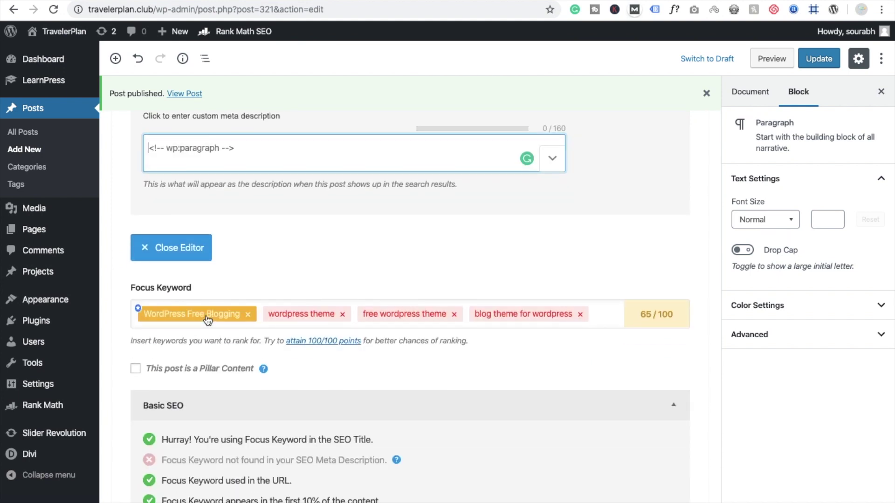
{"action": "key", "text": "BackSpace"}
{"action": "type", "text": "g"}
{"action": "key", "text": "Return"}
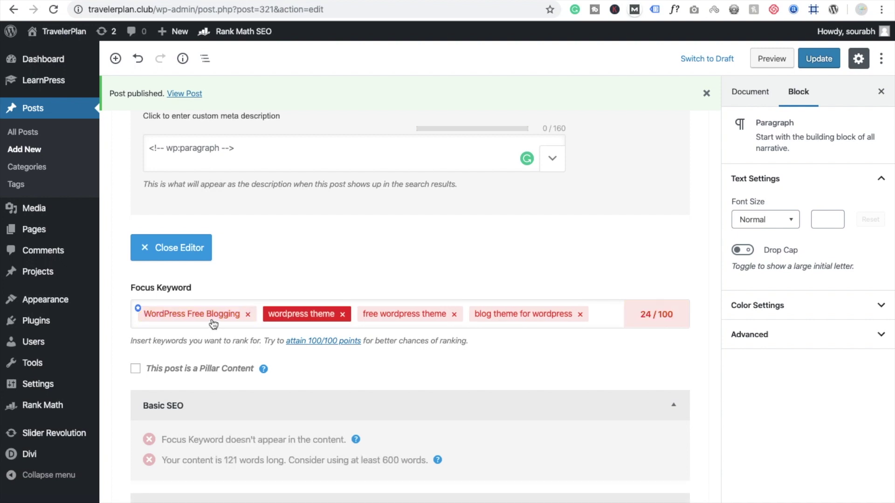
{"action": "key", "text": "ctrl+z"}
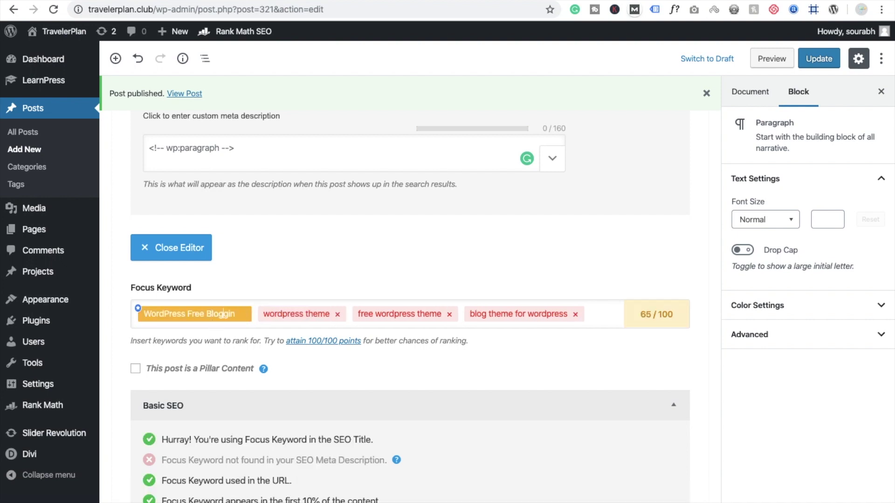
{"action": "type", "text": "g"}
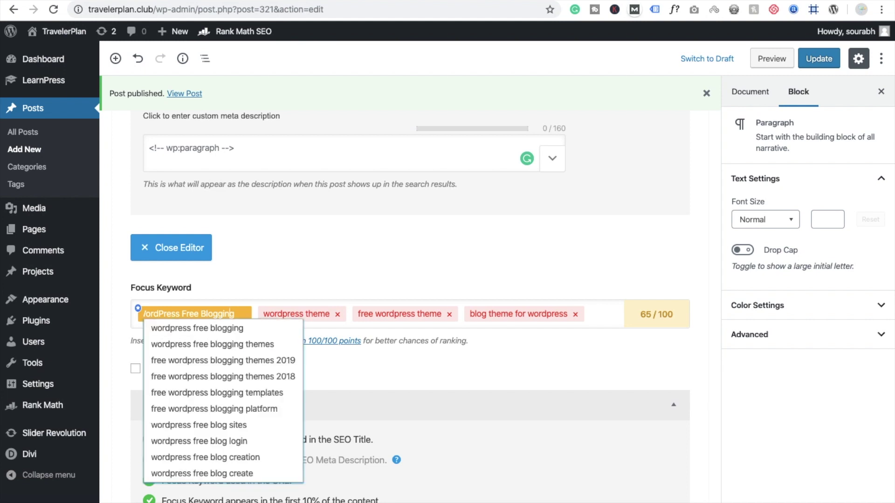
{"action": "left_click", "coordinate": [216, 345]}
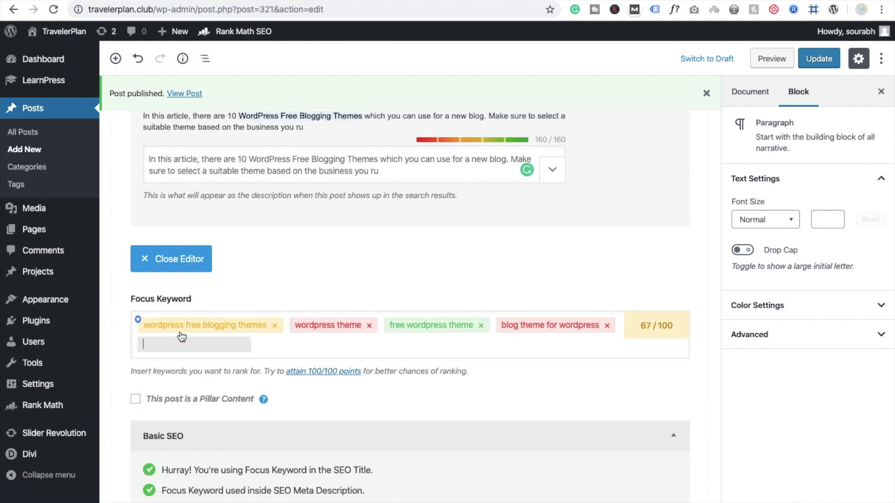
{"action": "left_click", "coordinate": [436, 333]}
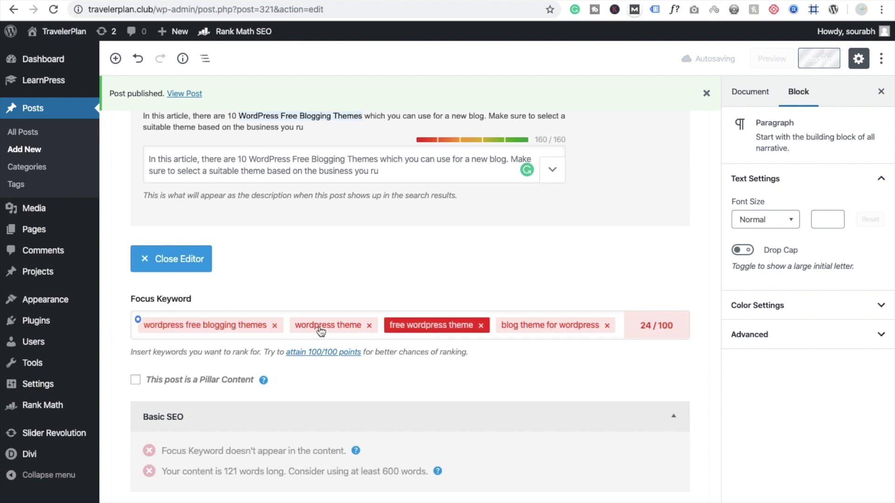
{"action": "left_click", "coordinate": [232, 325]}
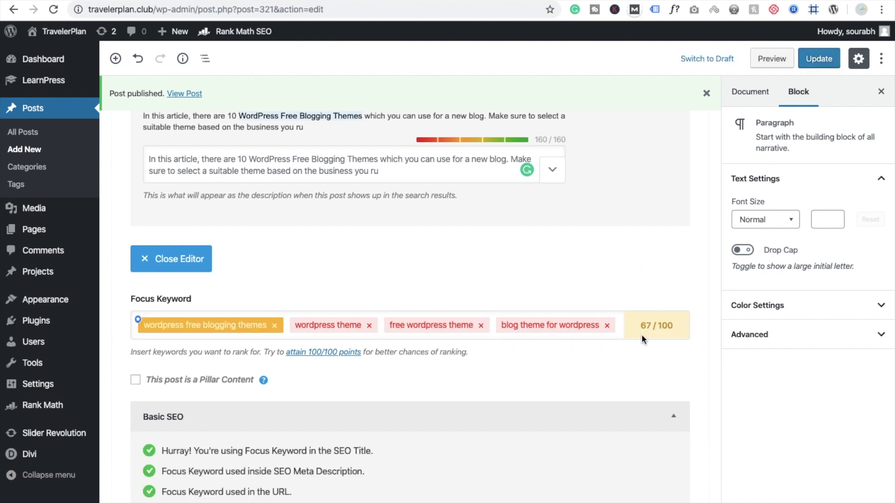
{"action": "scroll", "coordinate": [457, 230], "scroll_direction": "up", "scroll_amount": 10}
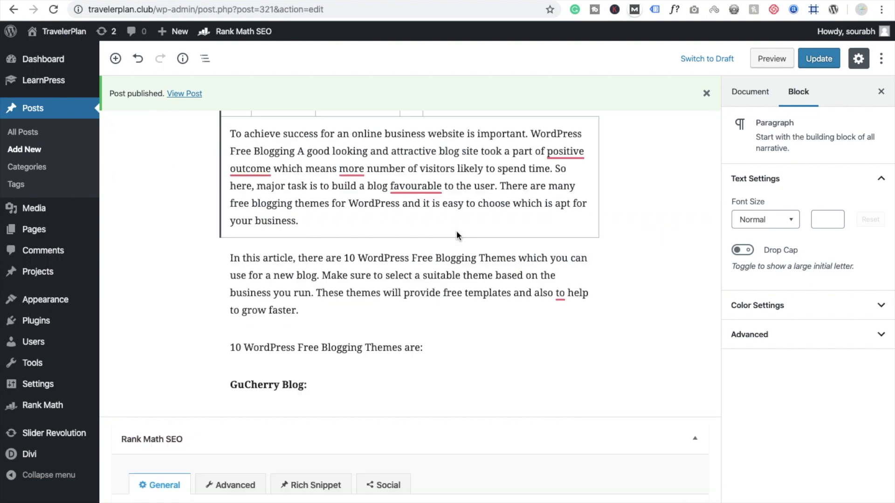
{"action": "scroll", "coordinate": [457, 230], "scroll_direction": "up", "scroll_amount": 2}
{"action": "left_click", "coordinate": [297, 245]}
{"action": "type", "text": "theme"}
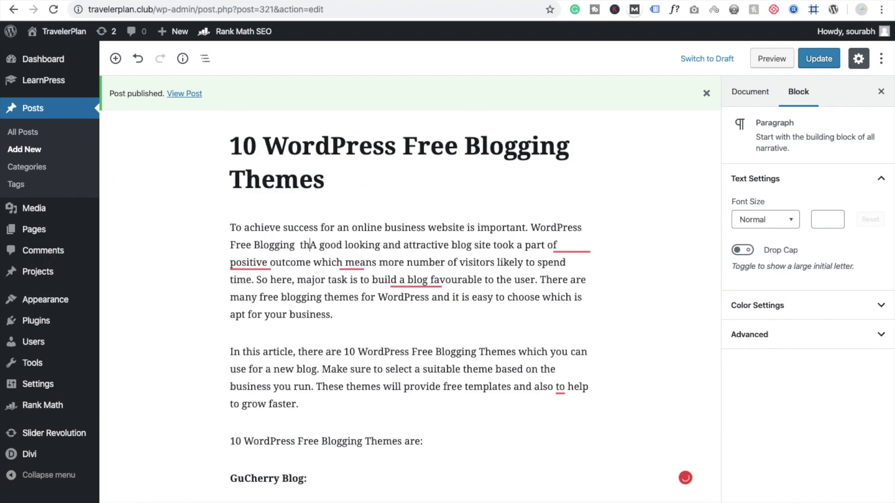
{"action": "scroll", "coordinate": [370, 351], "scroll_direction": "down", "scroll_amount": 6}
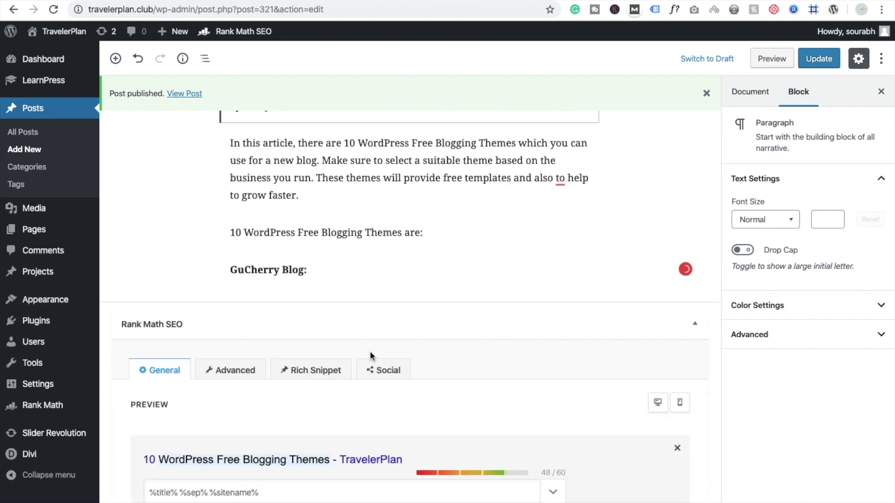
{"action": "scroll", "coordinate": [370, 351], "scroll_direction": "up", "scroll_amount": 5}
{"action": "mouse_move", "coordinate": [283, 223]}
{"action": "left_click", "coordinate": [312, 260]}
{"action": "scroll", "coordinate": [376, 377], "scroll_direction": "down", "scroll_amount": 10}
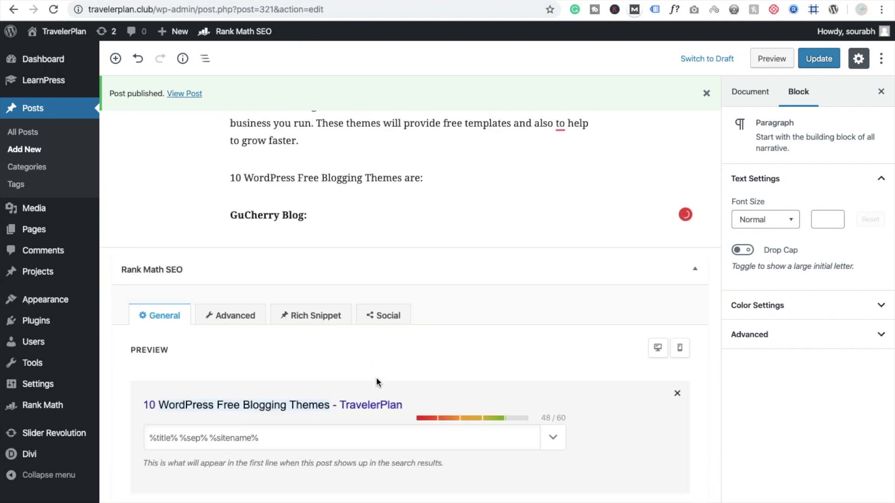
{"action": "scroll", "coordinate": [375, 376], "scroll_direction": "down", "scroll_amount": 9}
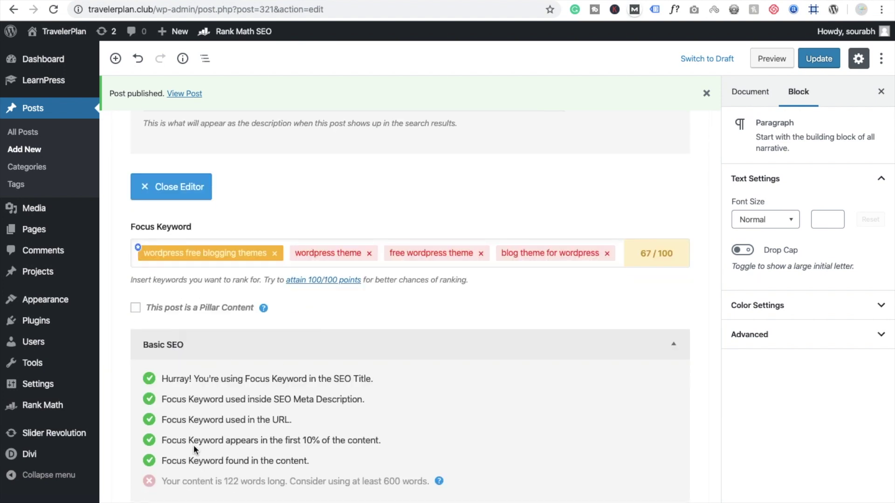
{"action": "scroll", "coordinate": [194, 445], "scroll_direction": "down", "scroll_amount": 5}
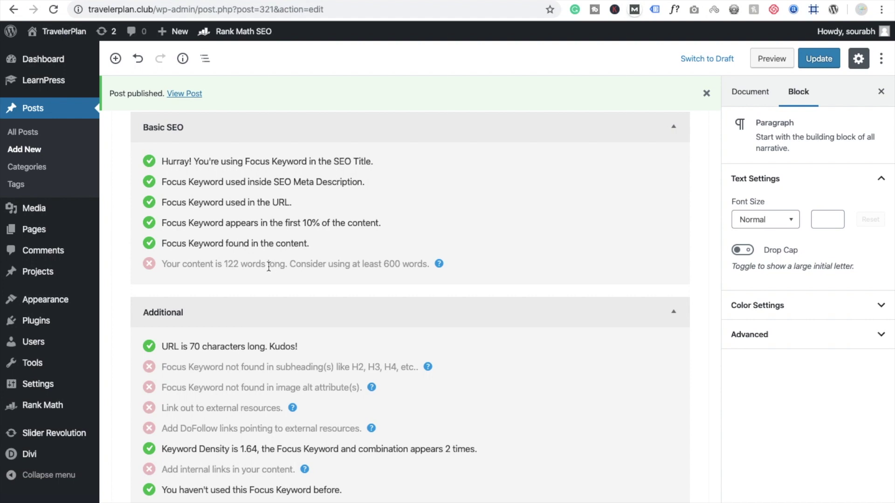
{"action": "scroll", "coordinate": [347, 496], "scroll_direction": "down", "scroll_amount": 4}
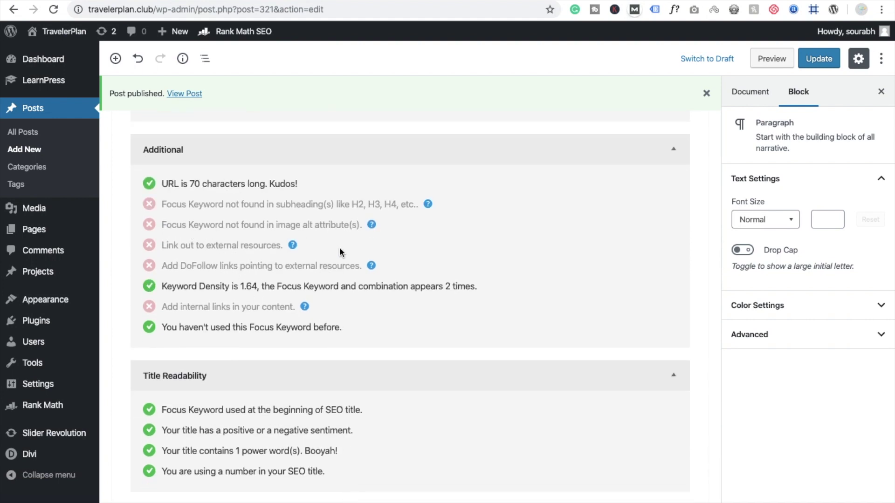
{"action": "scroll", "coordinate": [339, 252], "scroll_direction": "down", "scroll_amount": 5}
{"action": "scroll", "coordinate": [339, 252], "scroll_direction": "up", "scroll_amount": 6}
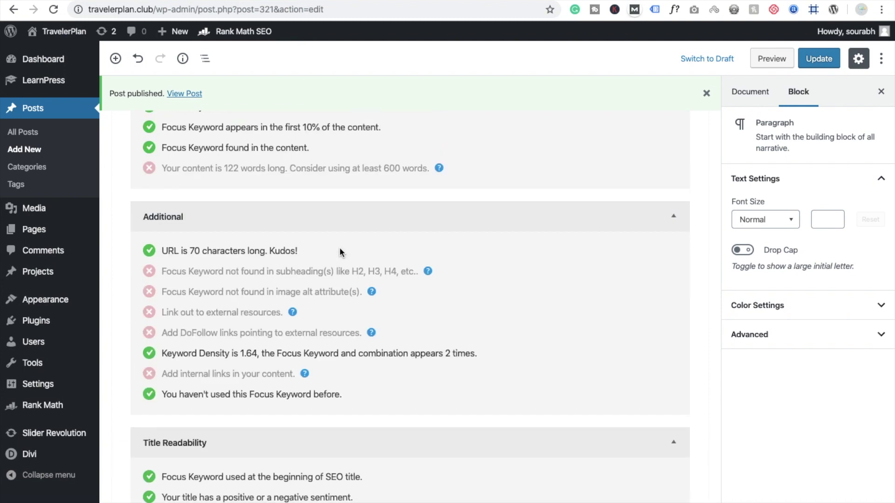
{"action": "scroll", "coordinate": [339, 251], "scroll_direction": "up", "scroll_amount": 15}
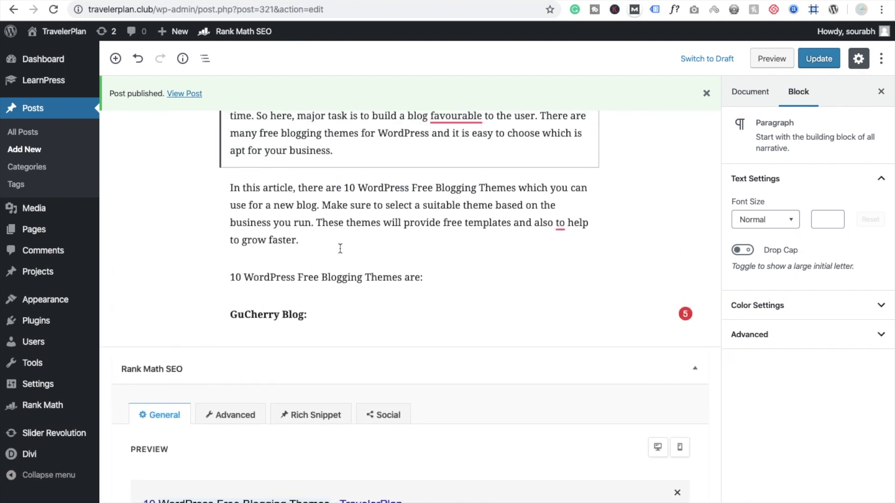
{"action": "scroll", "coordinate": [340, 249], "scroll_direction": "up", "scroll_amount": 5}
Pick the chat illustration from the media library as the post's featured image
{"action": "left_click", "coordinate": [764, 348]}
{"action": "left_click", "coordinate": [750, 92]}
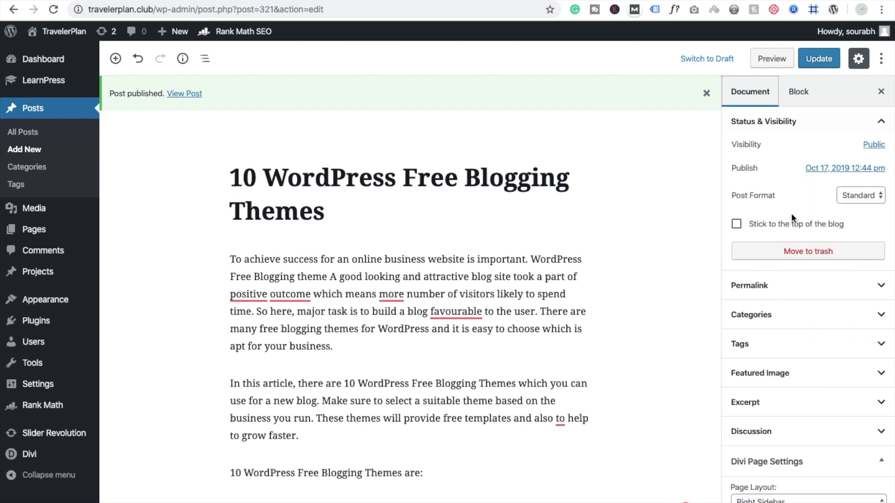
{"action": "left_click", "coordinate": [819, 392]}
{"action": "left_click", "coordinate": [817, 403]}
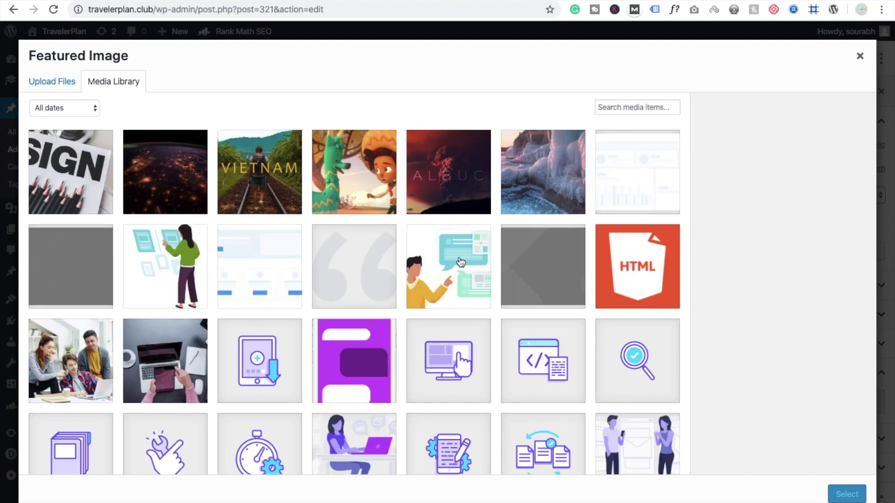
{"action": "left_click", "coordinate": [460, 262]}
Set alt text, caption and description to 'WordPress Free Blogging theme' and confirm the image
{"action": "left_click", "coordinate": [797, 216]}
{"action": "type", "text": "WordPress Free Blogging"}
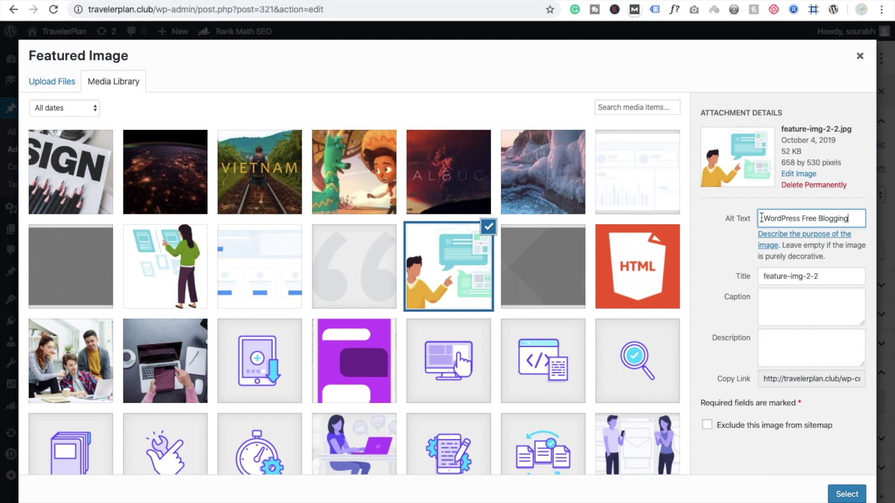
{"action": "key", "text": "Home"}
{"action": "type", "text": "theme"}
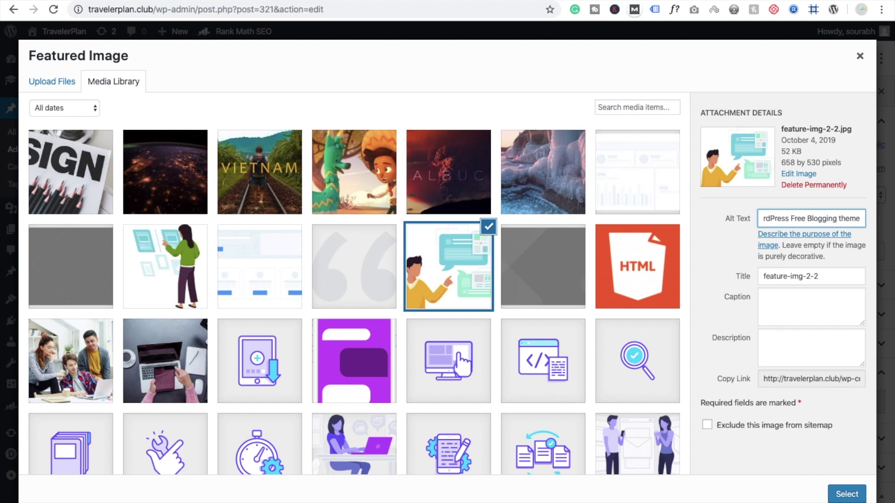
{"action": "key", "text": "super+a"}
{"action": "key", "text": "super+c"}
{"action": "left_click", "coordinate": [816, 307]}
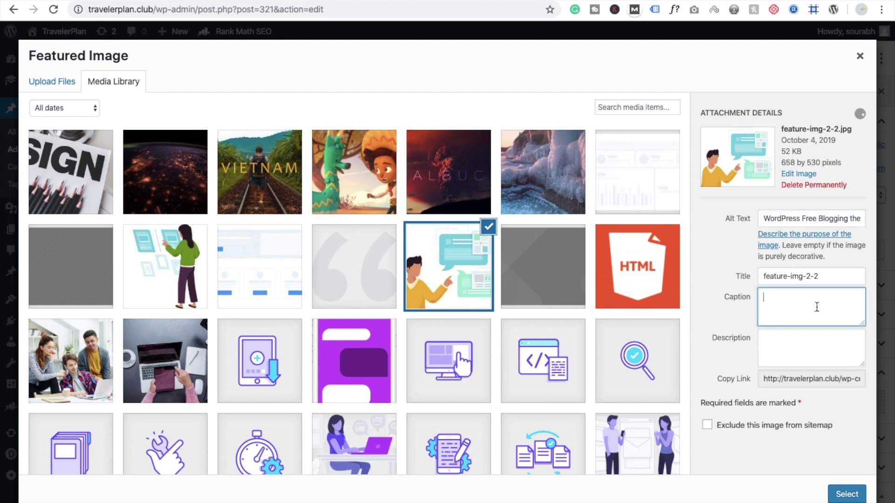
{"action": "key", "text": "super+v"}
{"action": "left_click", "coordinate": [806, 343]}
{"action": "key", "text": "super+v"}
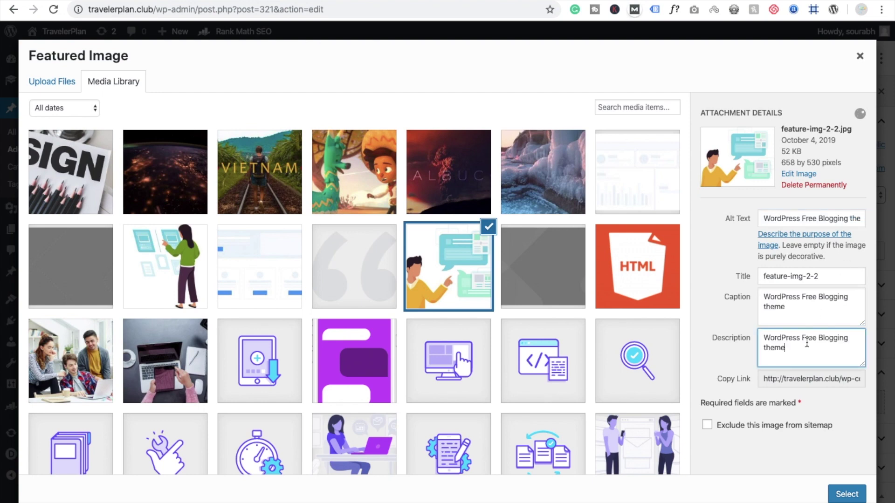
{"action": "left_click", "coordinate": [843, 493]}
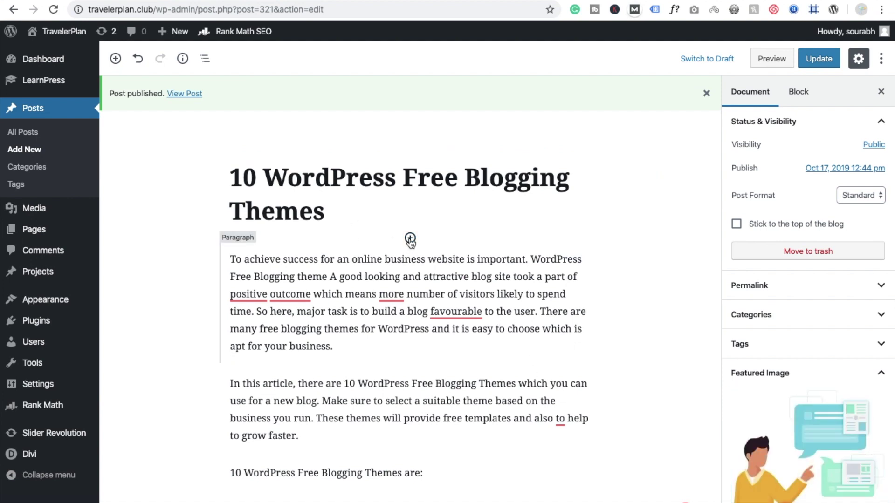
Add a Gallery block above the first paragraph containing the feature-img-2-2.jpg chat illustration
{"action": "left_click", "coordinate": [410, 238]}
{"action": "type", "text": "i"}
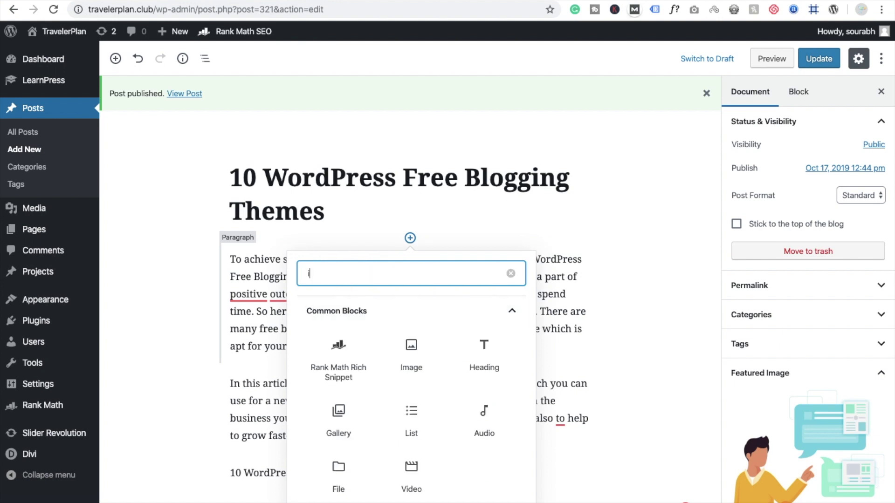
{"action": "left_click", "coordinate": [346, 409]}
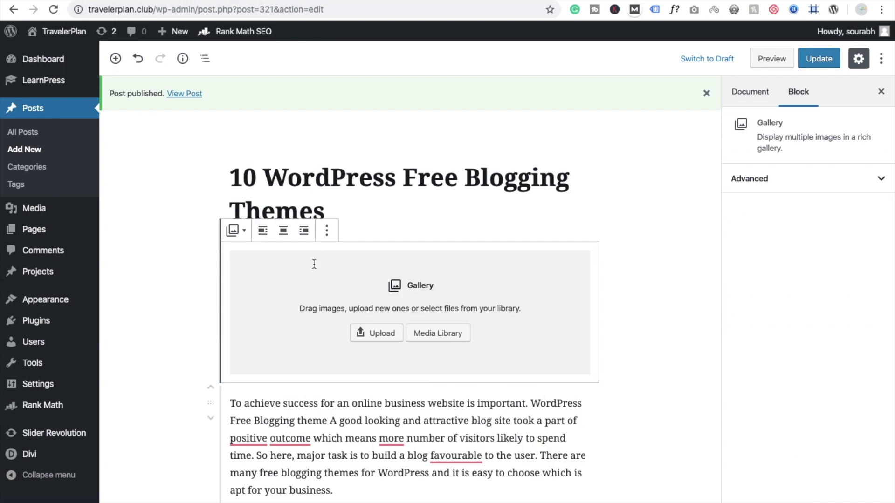
{"action": "left_click", "coordinate": [382, 331]}
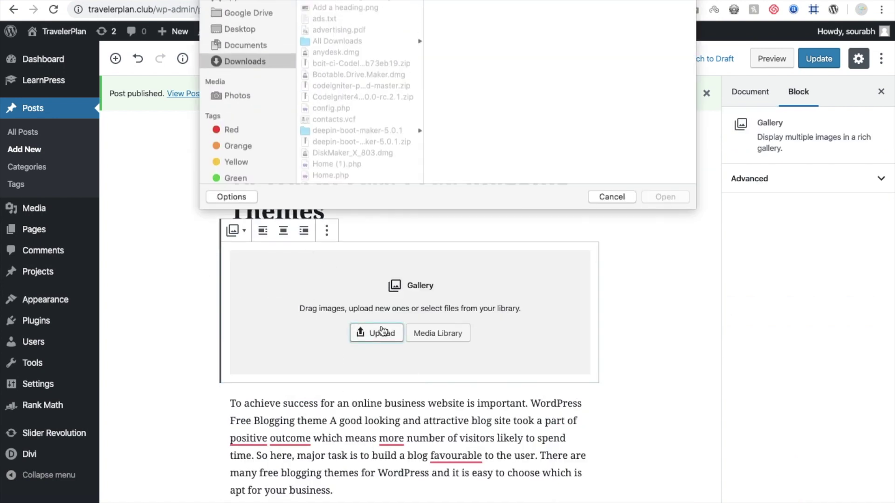
{"action": "left_click", "coordinate": [608, 238]}
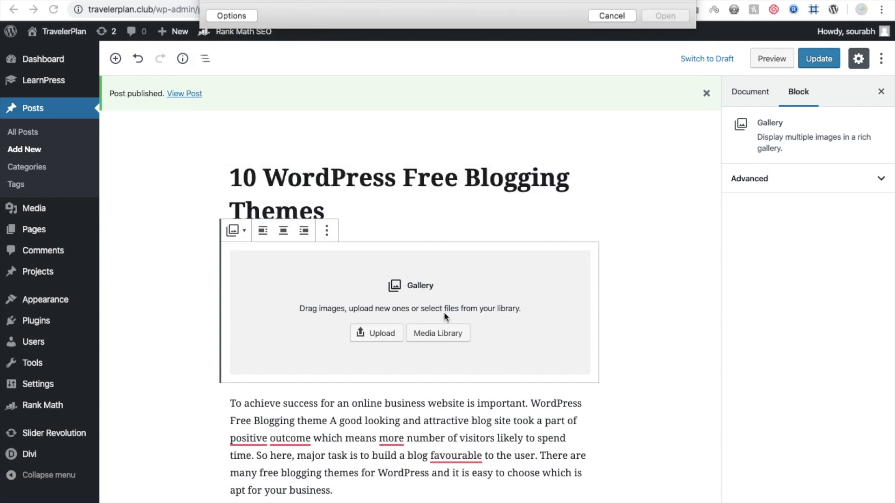
{"action": "left_click", "coordinate": [437, 334]}
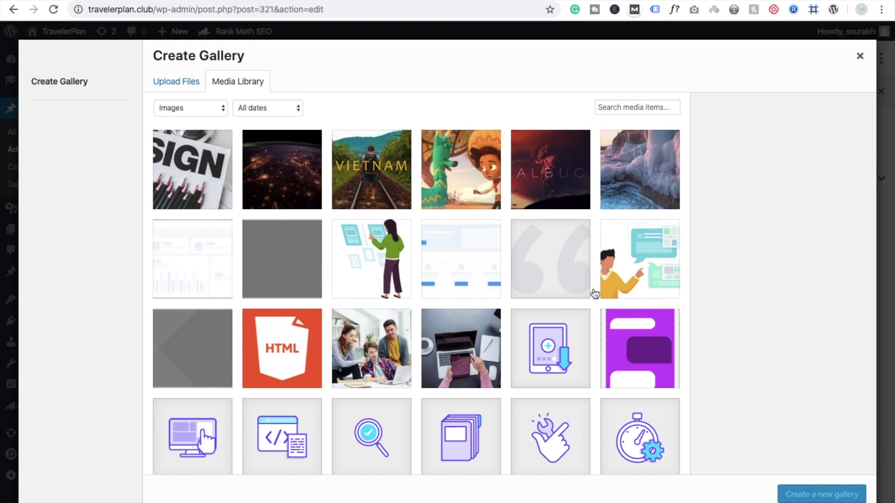
{"action": "left_click", "coordinate": [631, 278]}
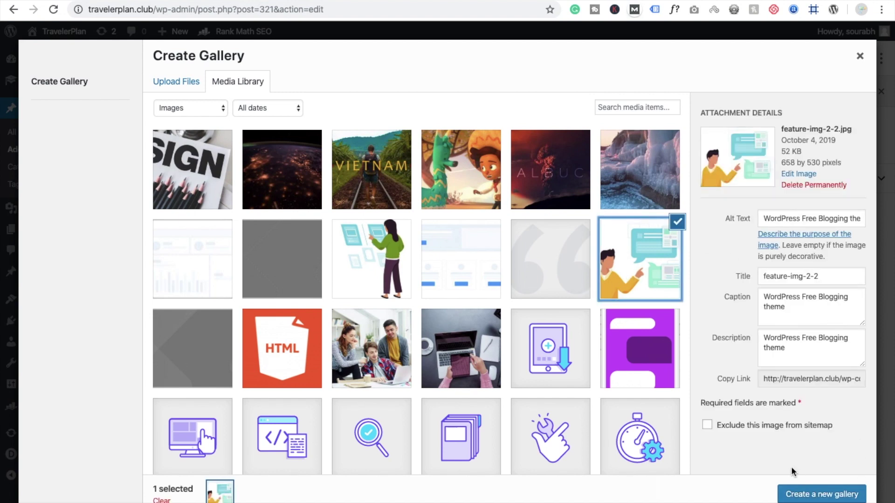
{"action": "left_click", "coordinate": [821, 495]}
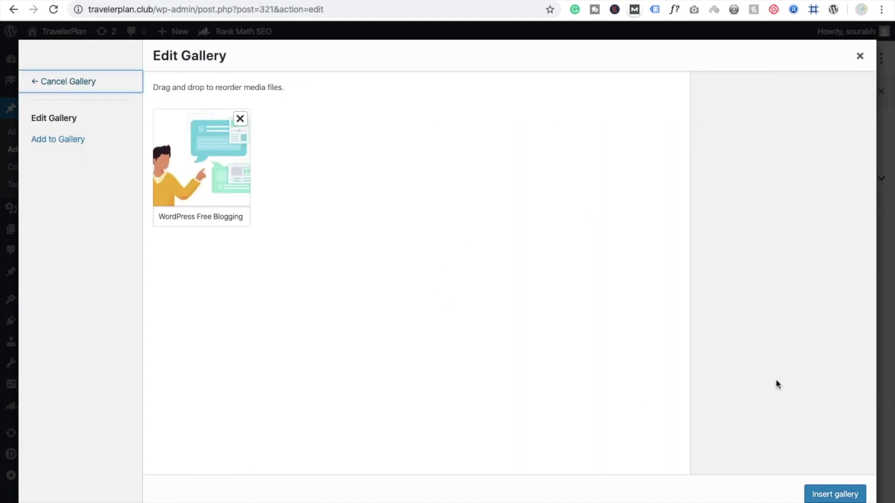
{"action": "left_click", "coordinate": [842, 495]}
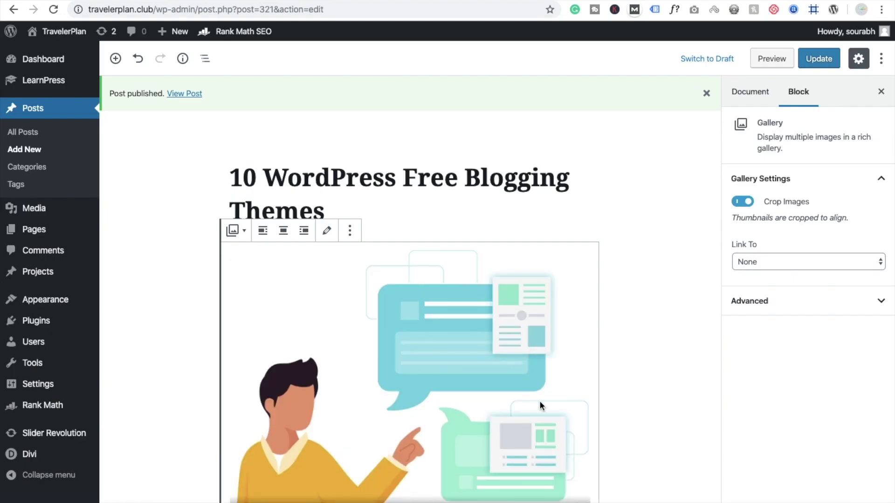
{"action": "scroll", "coordinate": [627, 422], "scroll_direction": "down", "scroll_amount": 10}
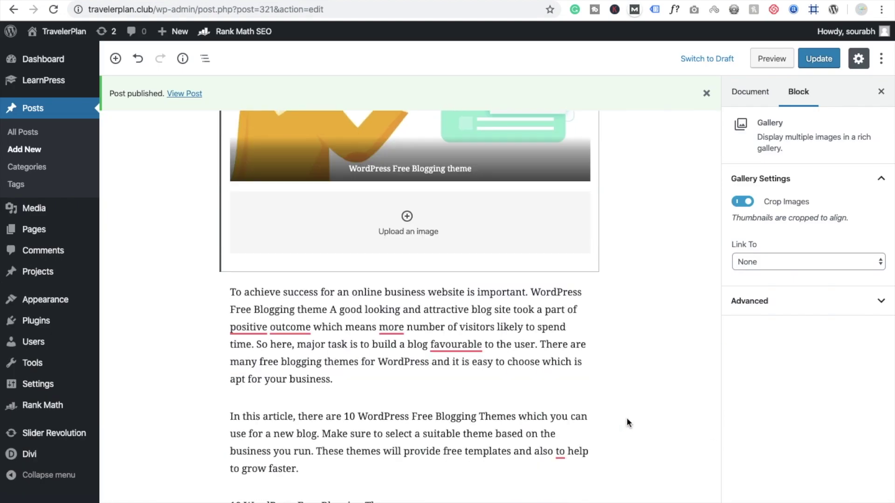
{"action": "scroll", "coordinate": [626, 419], "scroll_direction": "down", "scroll_amount": 15}
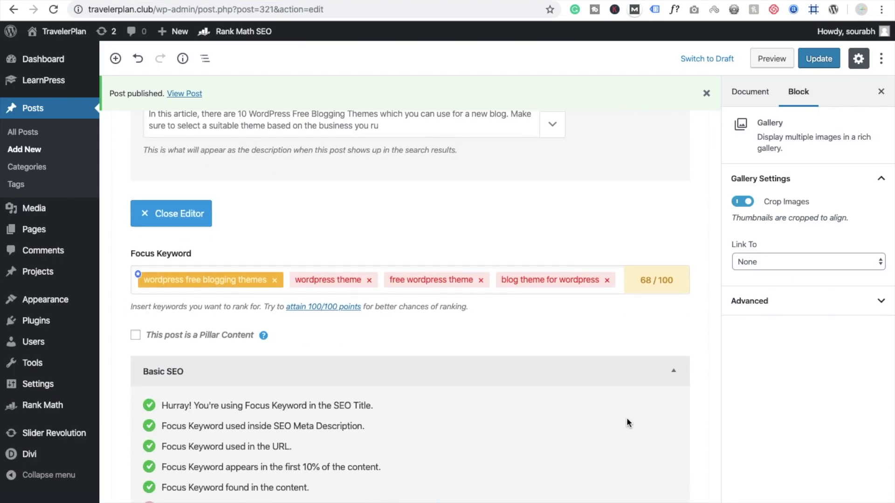
{"action": "scroll", "coordinate": [626, 421], "scroll_direction": "down", "scroll_amount": 2}
{"action": "scroll", "coordinate": [454, 315], "scroll_direction": "down", "scroll_amount": 5}
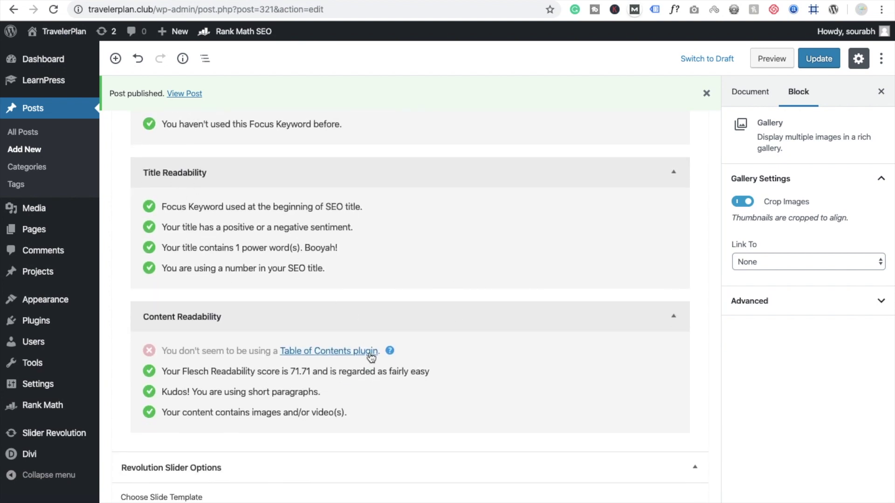
{"action": "scroll", "coordinate": [373, 401], "scroll_direction": "up", "scroll_amount": 6}
{"action": "scroll", "coordinate": [374, 398], "scroll_direction": "up", "scroll_amount": 1}
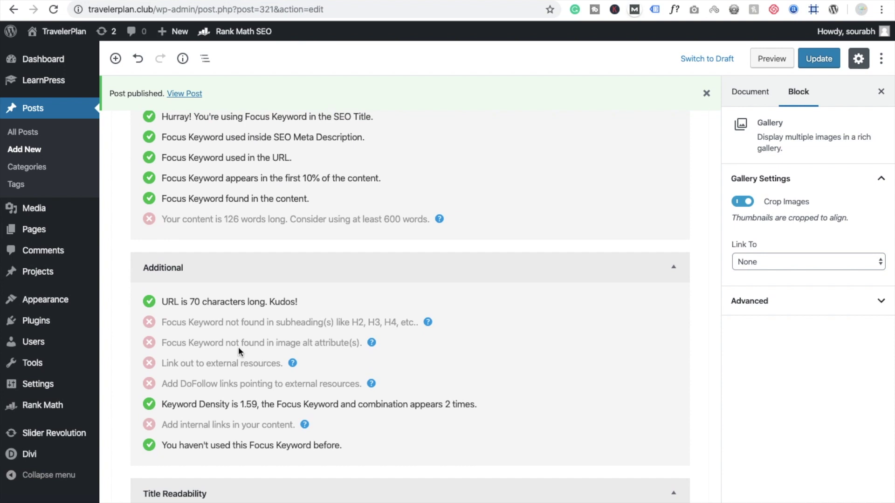
{"action": "scroll", "coordinate": [437, 378], "scroll_direction": "up", "scroll_amount": 1}
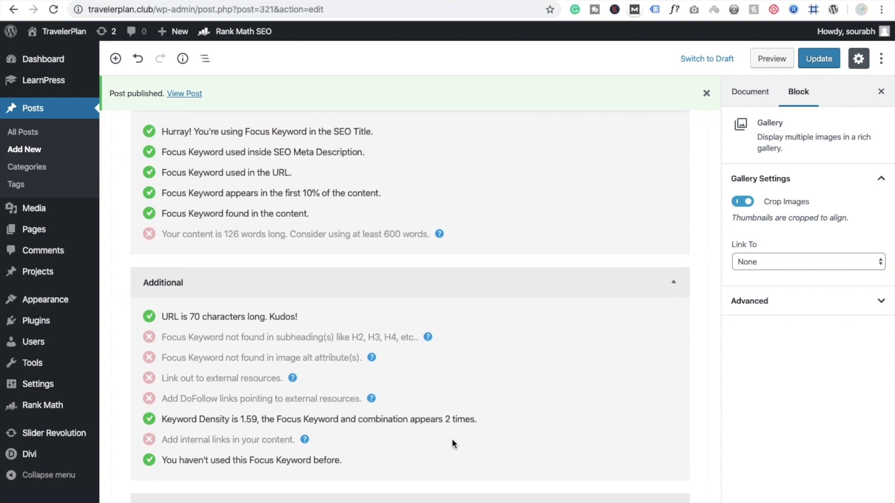
{"action": "scroll", "coordinate": [452, 439], "scroll_direction": "up", "scroll_amount": 10}
{"action": "scroll", "coordinate": [452, 438], "scroll_direction": "up", "scroll_amount": 1}
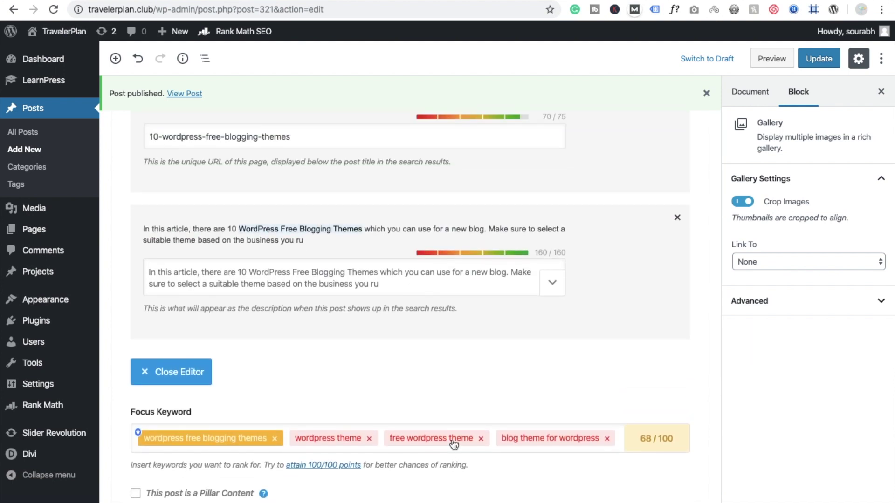
{"action": "scroll", "coordinate": [499, 358], "scroll_direction": "up", "scroll_amount": 20}
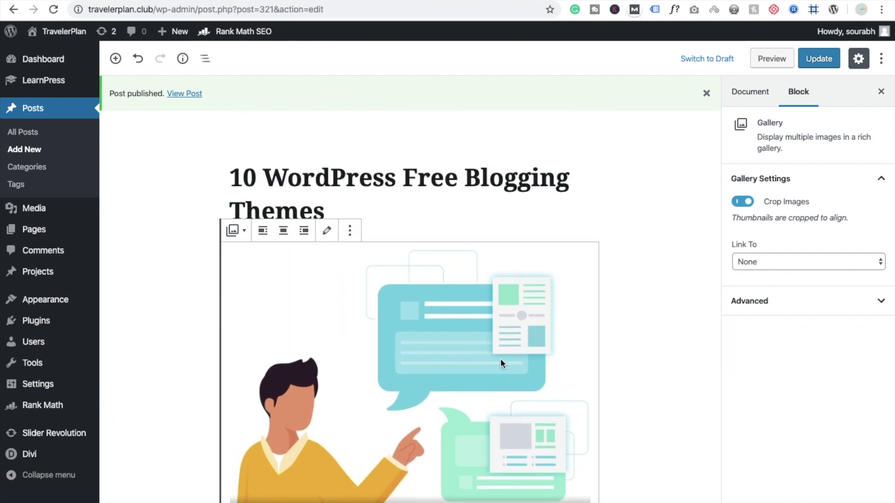
Update the post, then reload All Posts to refresh its Rank Math score
{"action": "left_click", "coordinate": [811, 57]}
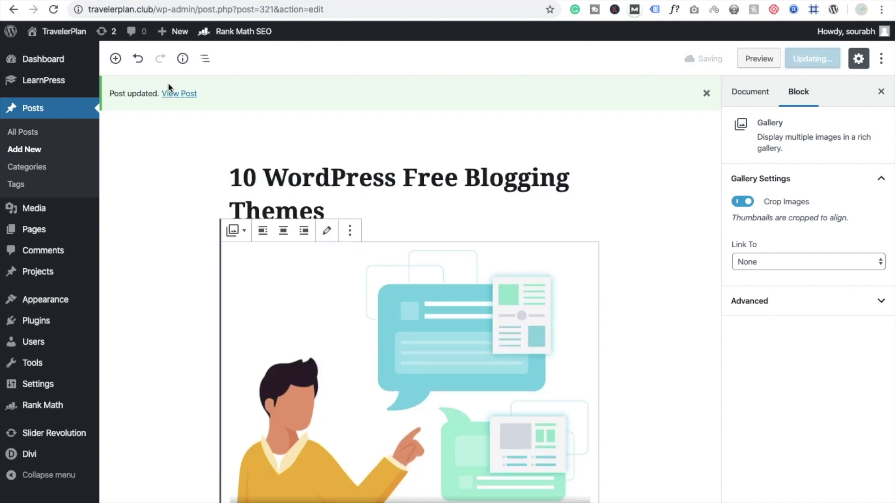
{"action": "left_click", "coordinate": [13, 9]}
{"action": "left_click", "coordinate": [52, 9]}
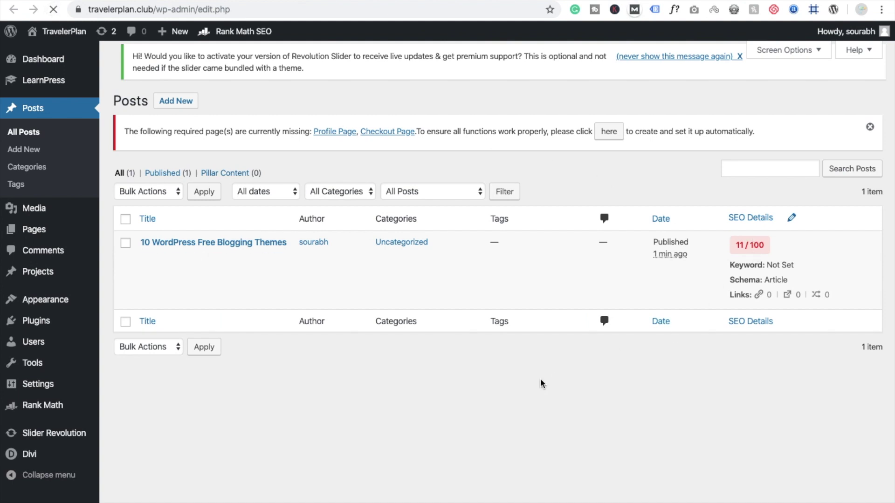